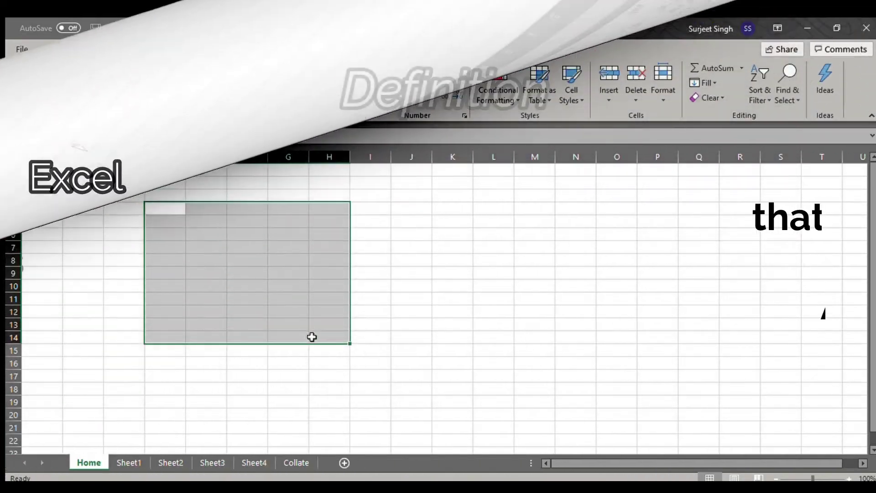
# Fill D4:H14 with yellow, merge and center it, and apply text wrapping and bold
pyautogui.click(157, 95)
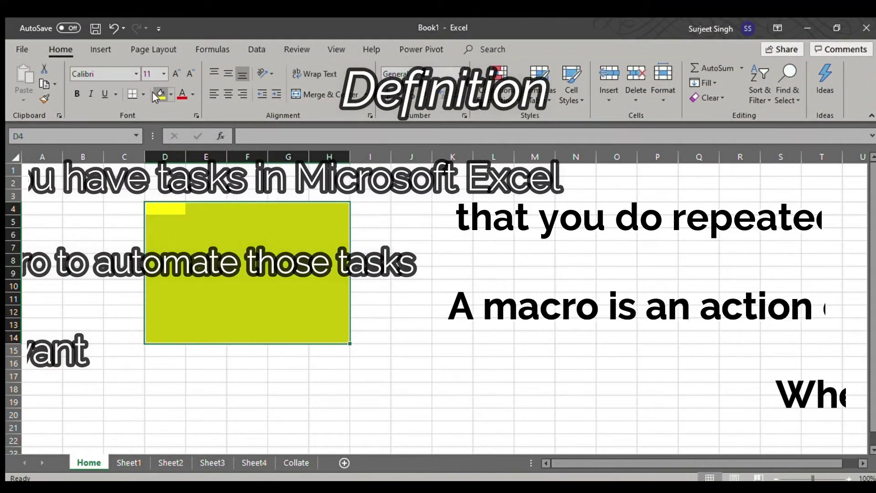
pyautogui.click(319, 89)
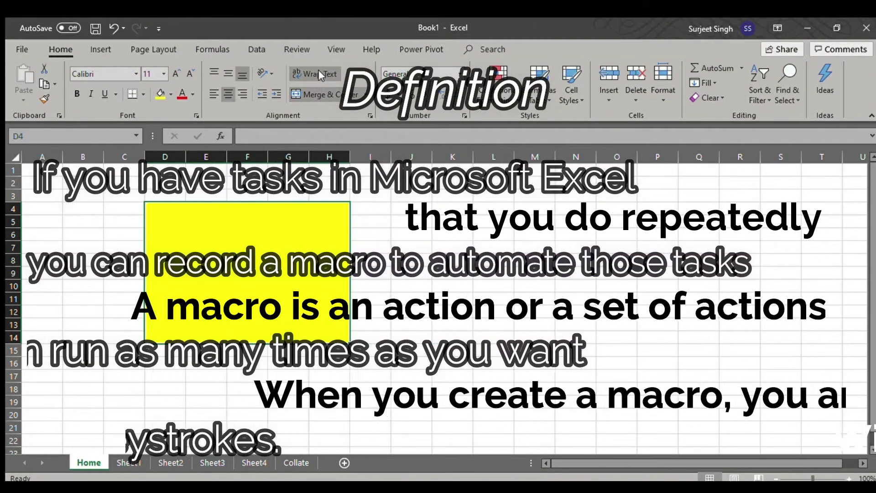
pyautogui.click(318, 73)
pyautogui.click(76, 93)
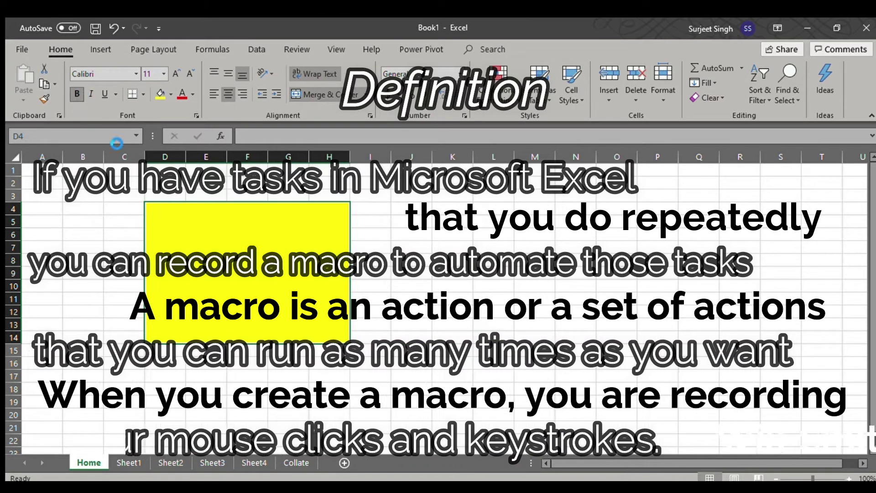
# Enter the title "Macro for Beginners!!" in the merged yellow cell
pyautogui.write('M')
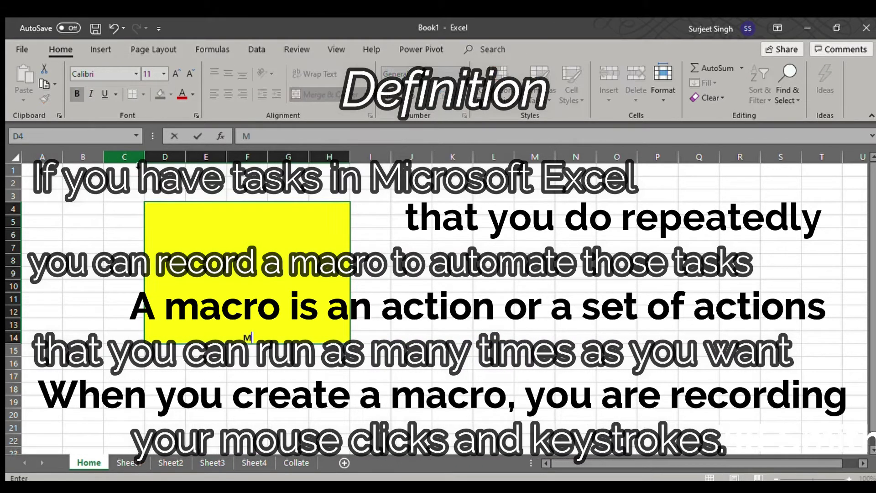
pyautogui.write('acro for Beginn')
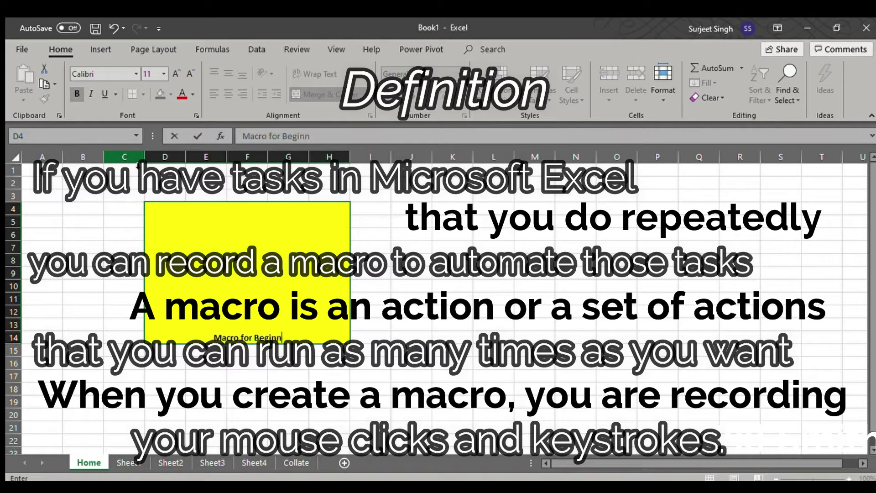
pyautogui.write('ers!!')
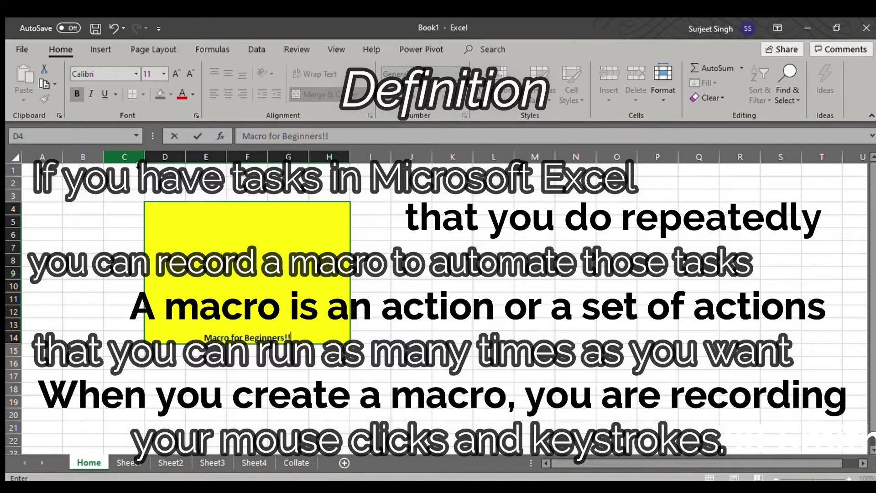
pyautogui.hotkey('ctrl', 'Return')
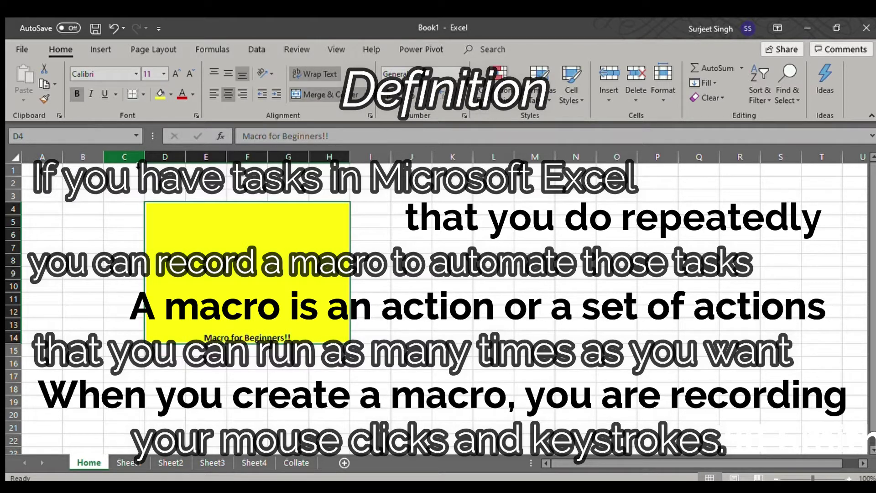
# Set the title's font size to 22 and align it vertically to the middle of the merged cell
pyautogui.click(160, 76)
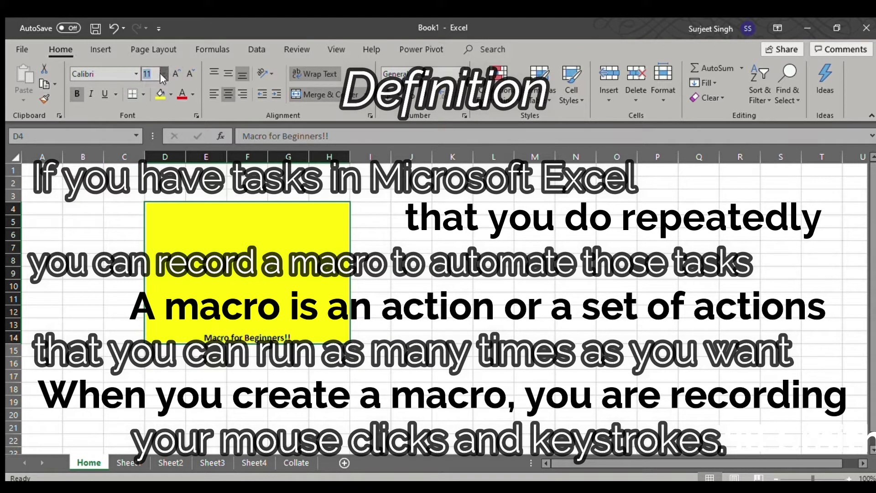
pyautogui.click(149, 197)
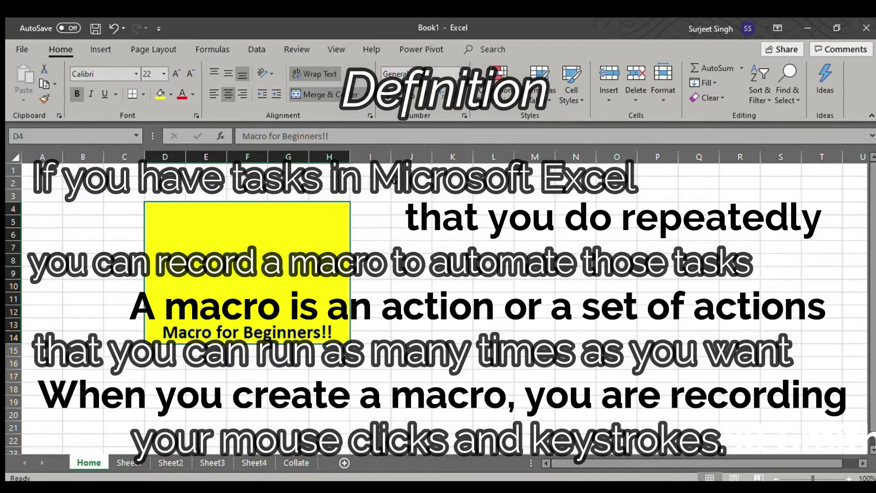
pyautogui.click(227, 74)
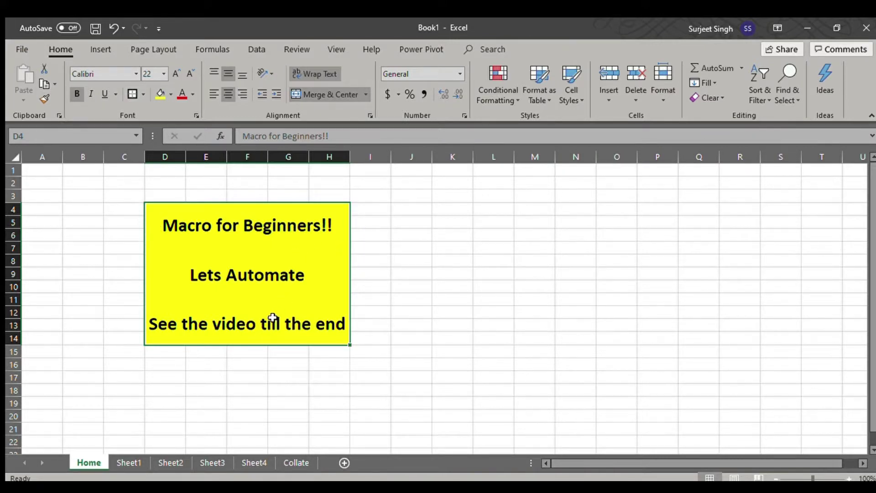
# Look through the data tables on Sheet1, Sheet2, Sheet3 and Sheet4
pyautogui.click(130, 462)
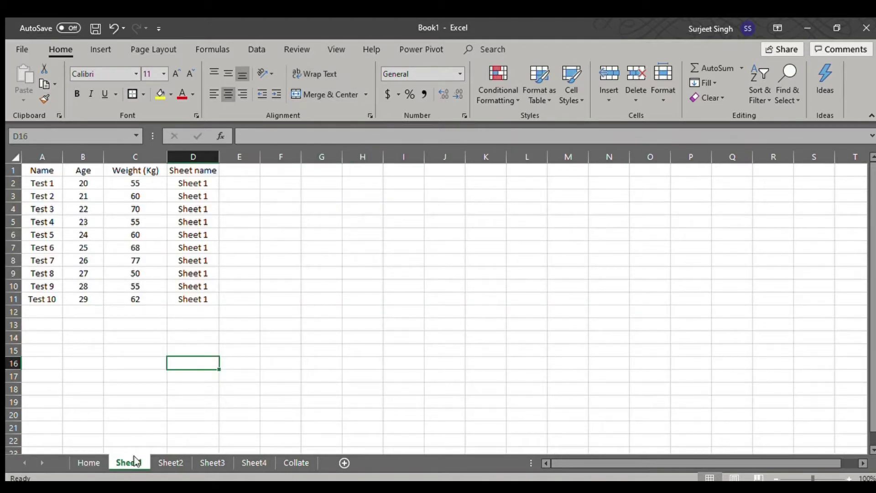
pyautogui.click(168, 458)
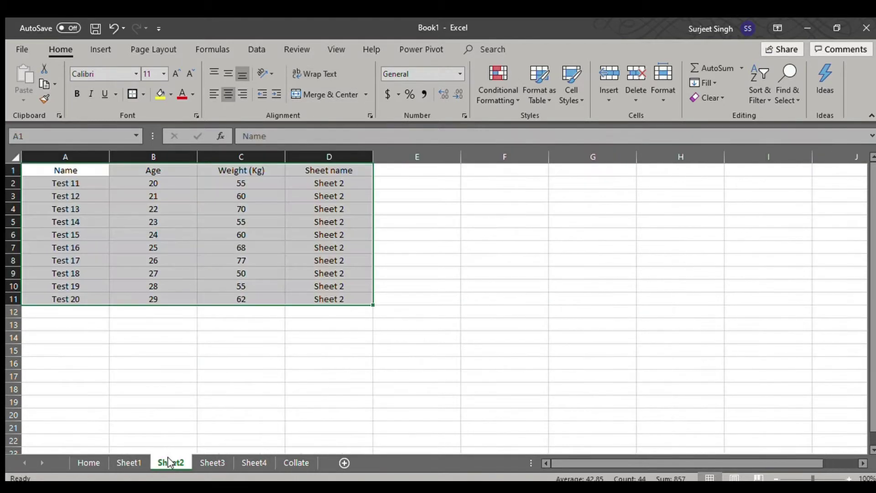
pyautogui.click(215, 461)
pyautogui.click(248, 460)
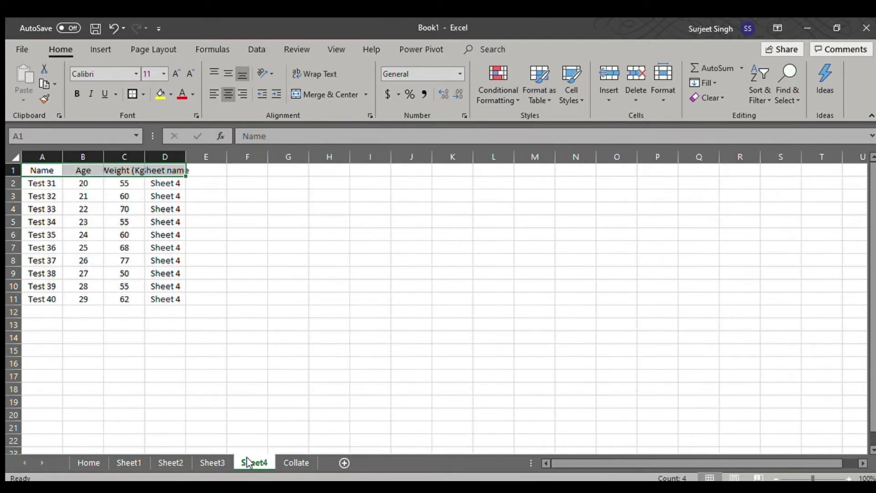
# Examine Sheet1's Name, Age, Weight (Kg) and Sheet name headers and the entries in its Sheet name column
pyautogui.click(132, 462)
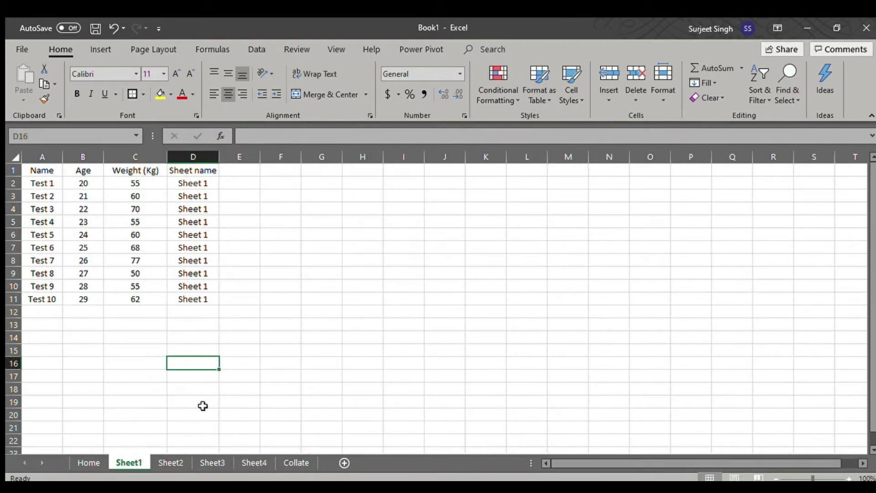
pyautogui.click(38, 172)
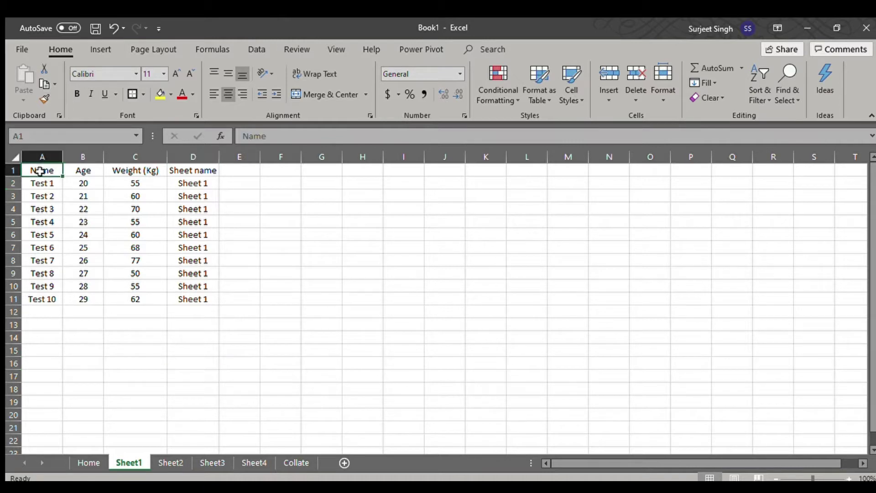
pyautogui.click(92, 169)
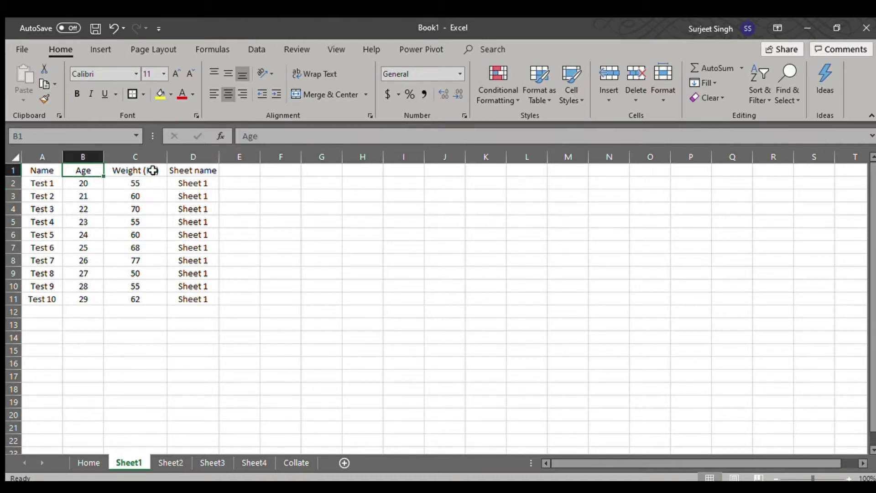
pyautogui.click(152, 170)
pyautogui.click(208, 167)
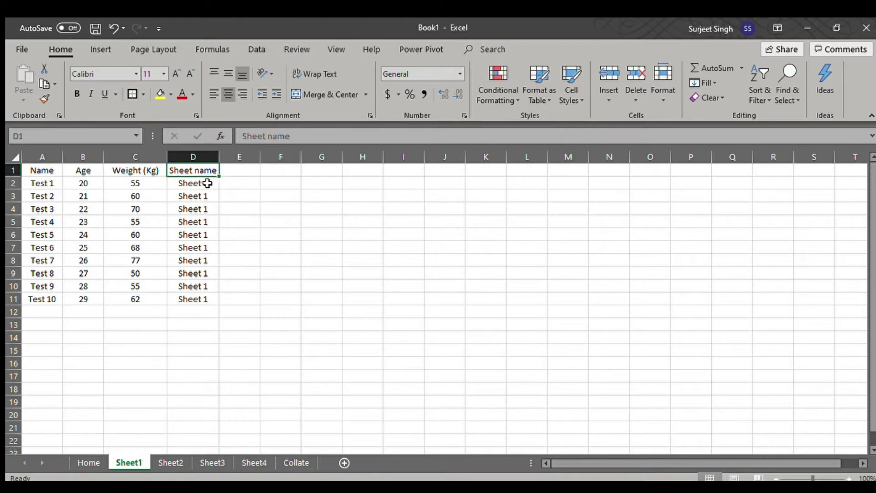
pyautogui.moveTo(206, 182); pyautogui.dragTo(202, 289)
pyautogui.click(213, 333)
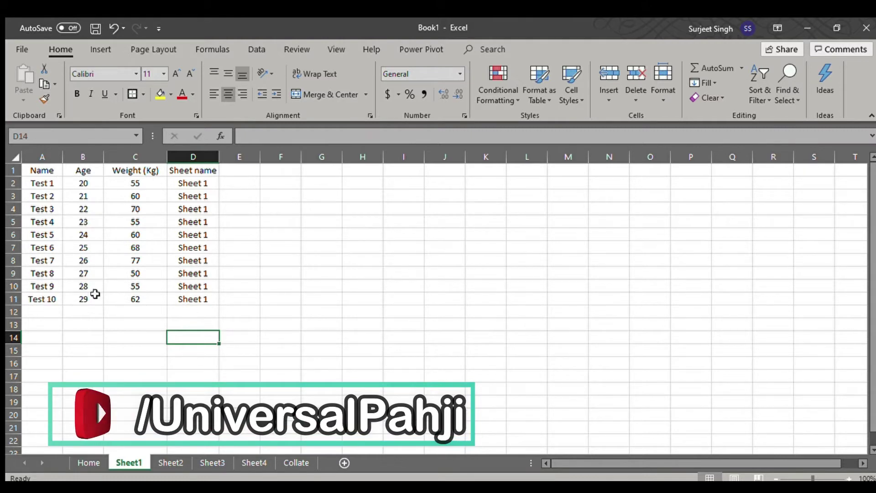
# Review the Sheet name column on Sheet2 and Sheet3 and the table on Sheet4
pyautogui.click(164, 462)
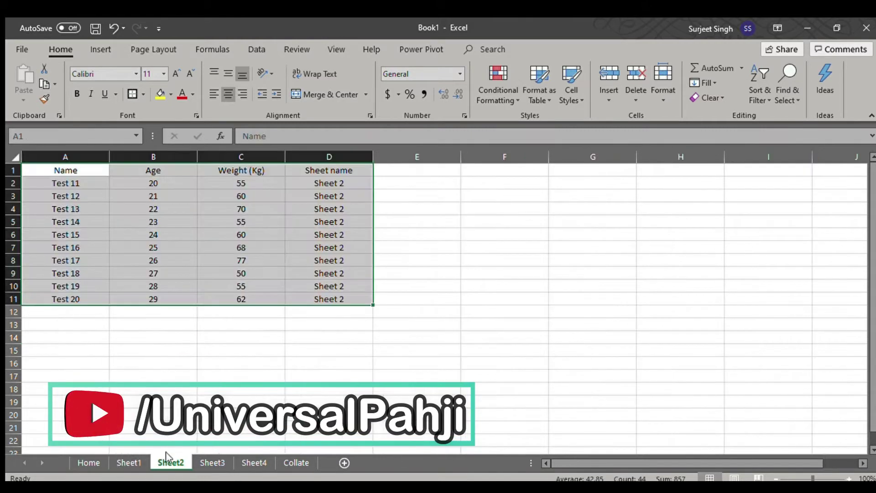
pyautogui.click(346, 296)
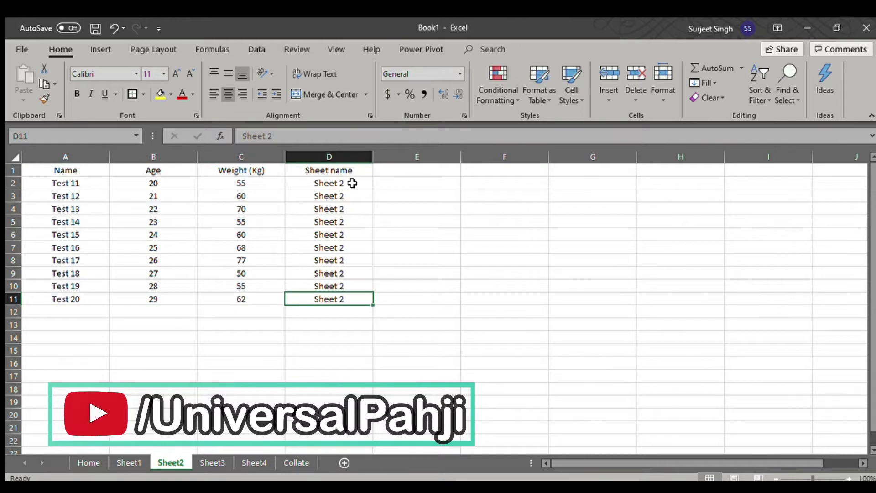
pyautogui.moveTo(352, 182); pyautogui.dragTo(359, 313)
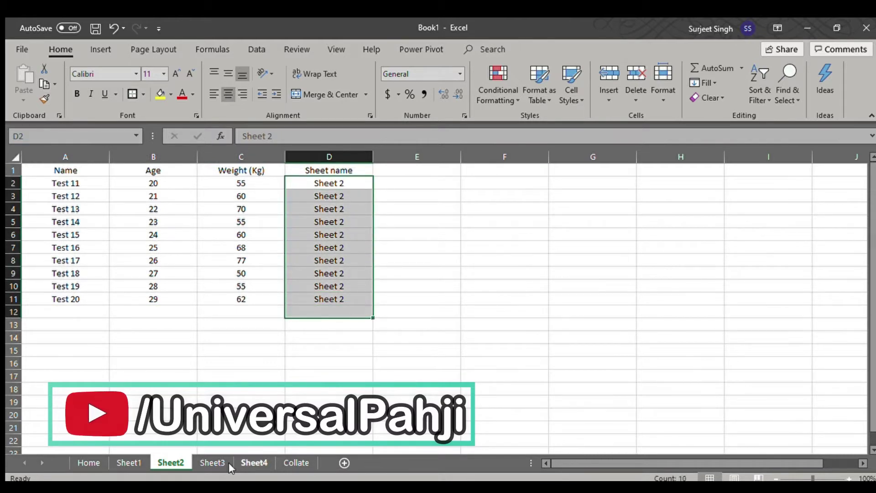
pyautogui.click(203, 459)
pyautogui.moveTo(198, 183); pyautogui.dragTo(210, 299)
pyautogui.click(246, 462)
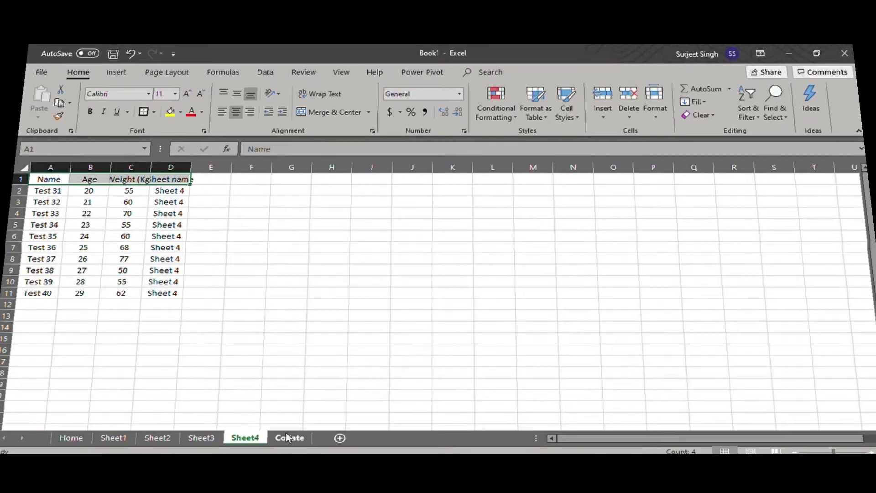
pyautogui.click(370, 260)
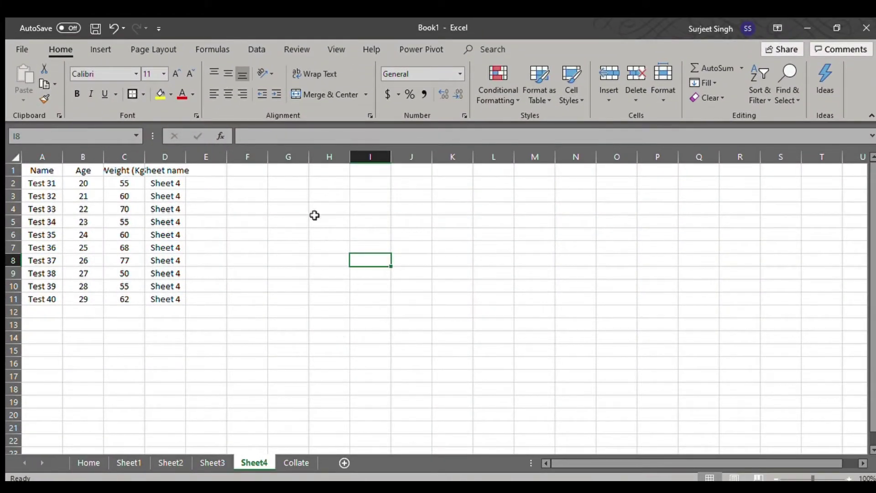
# Set up a new macro recording with the macro name Collate
pyautogui.click(335, 50)
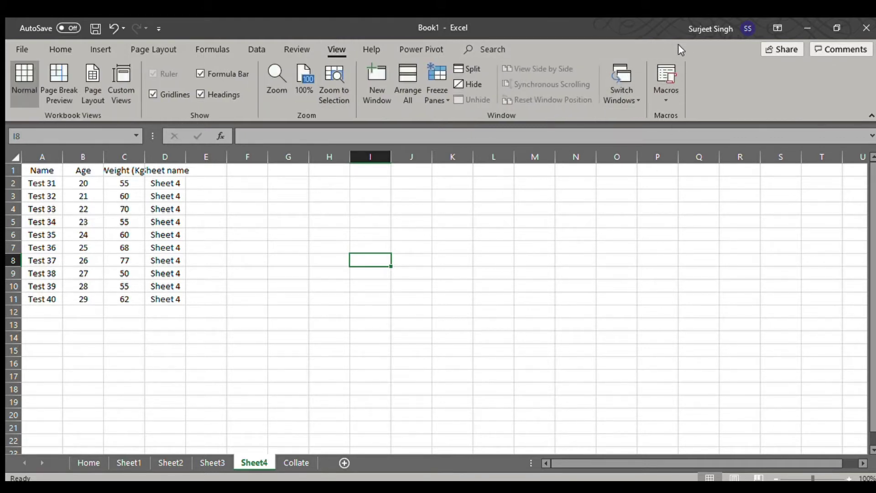
pyautogui.click(666, 93)
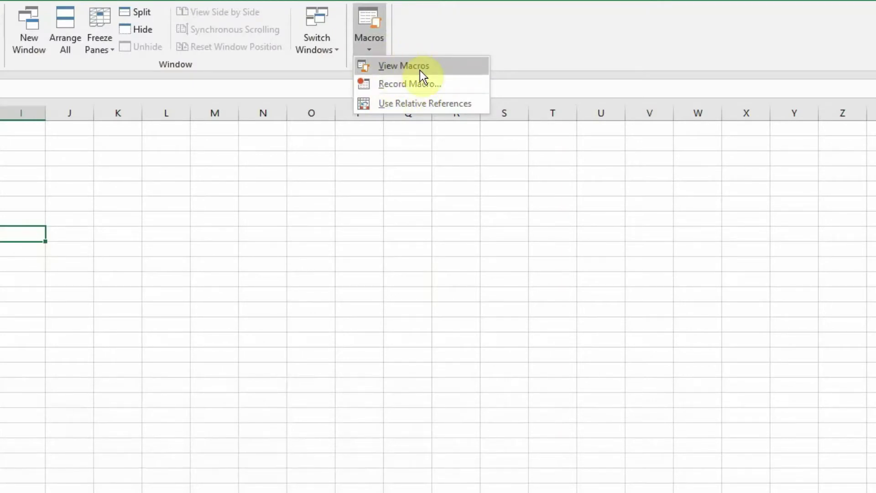
pyautogui.click(402, 86)
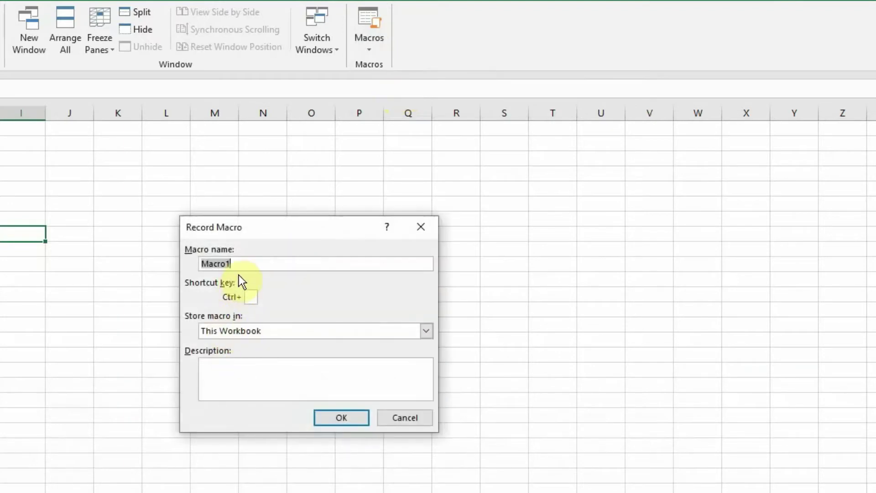
pyautogui.write('C')
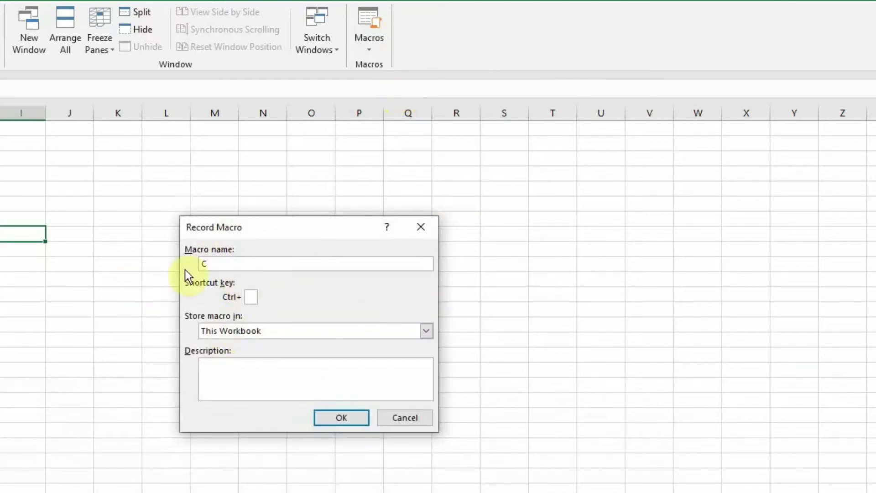
pyautogui.write('oll')
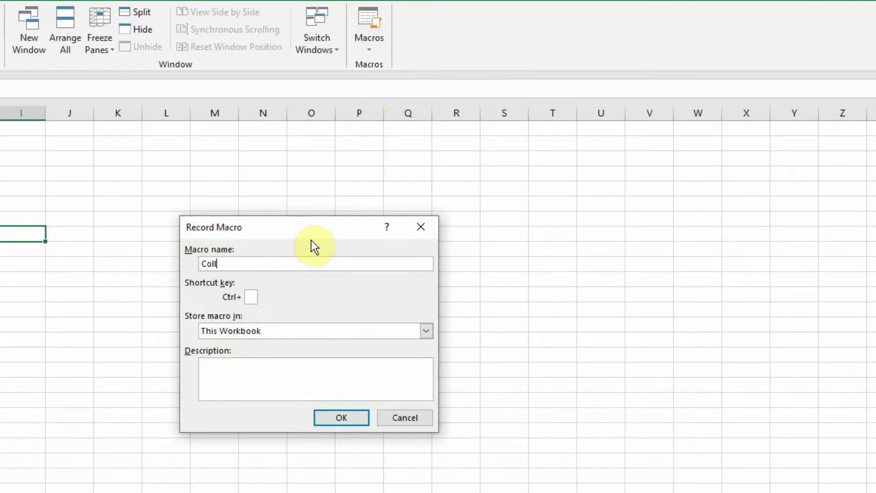
pyautogui.write('ate')
# Assign the shortcut Ctrl+j to the macro, leave the description empty and start recording
pyautogui.click(249, 296)
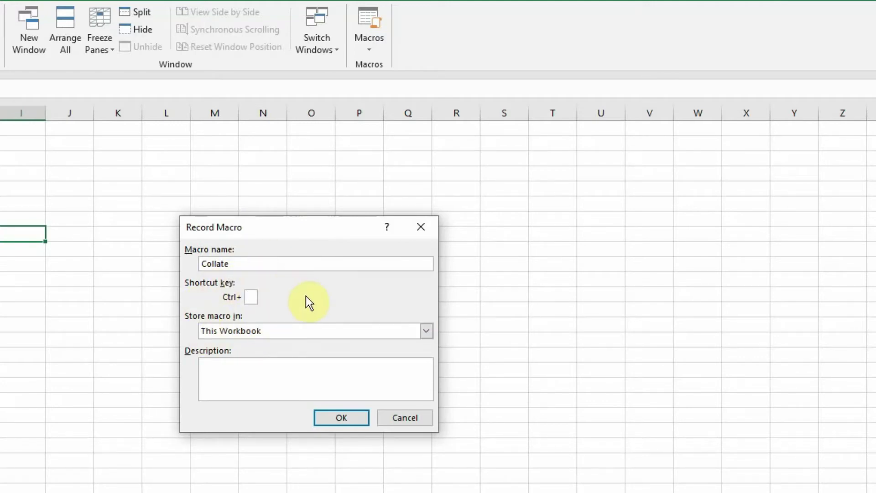
pyautogui.write('j')
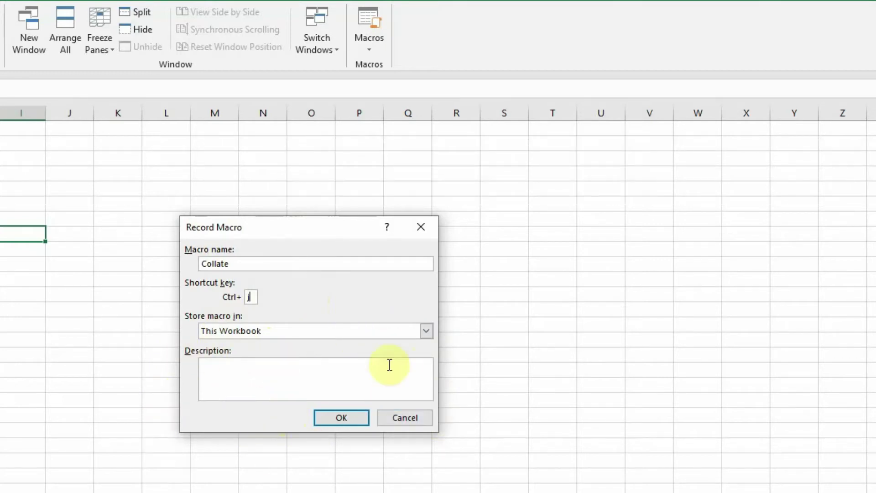
pyautogui.click(238, 369)
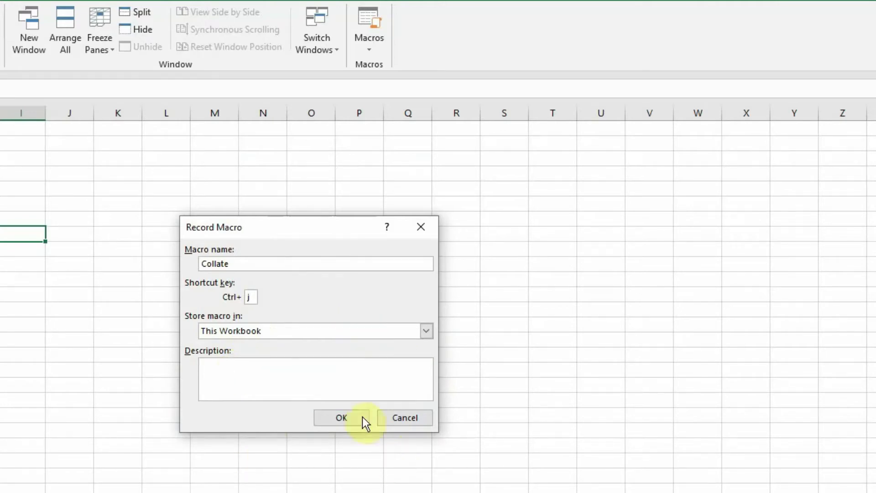
pyautogui.click(343, 417)
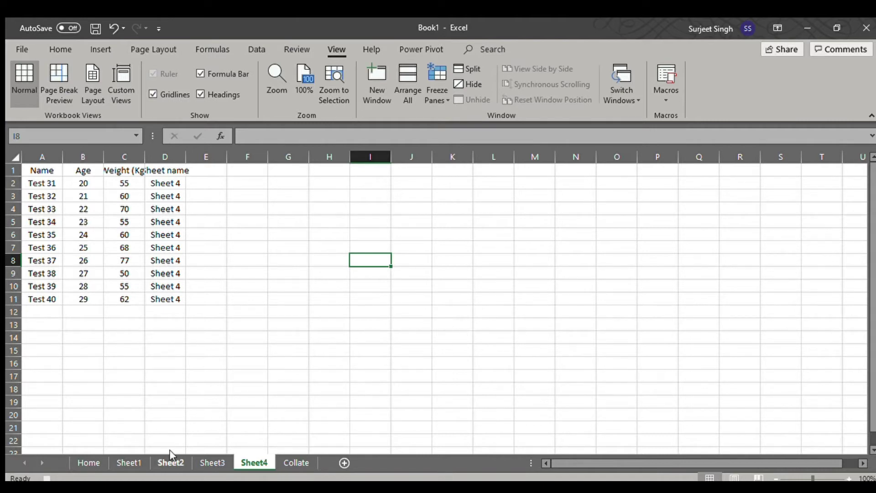
# Copy all the data rows on Sheet1, cells A2:D11, without the header row
pyautogui.click(120, 459)
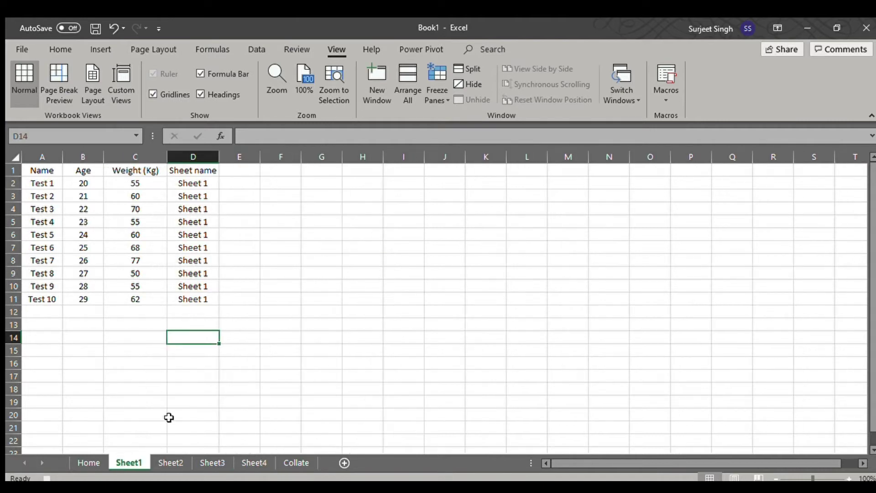
pyautogui.click(42, 182)
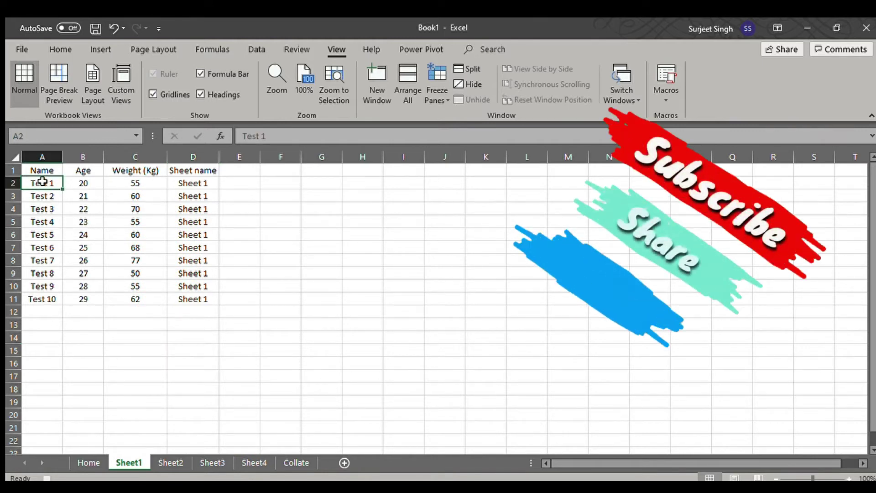
pyautogui.hotkey('ctrl', 'shift', 'Right')
pyautogui.hotkey('ctrl', 'shift', 'Down')
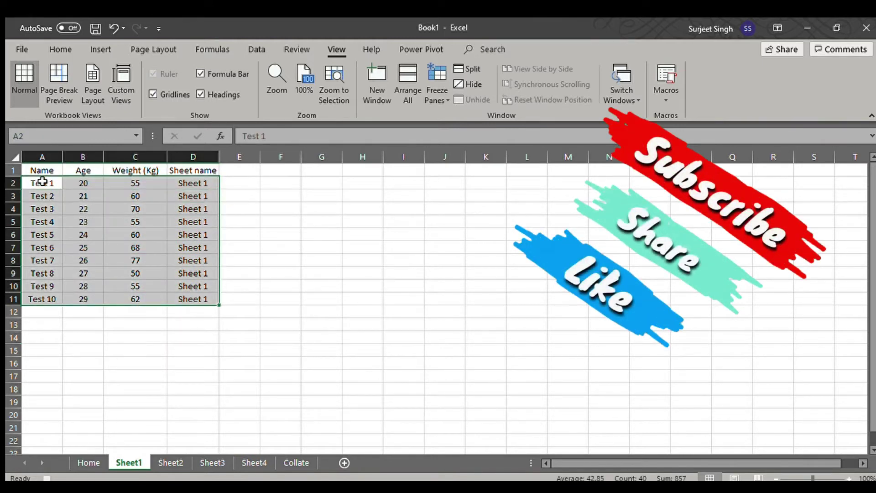
pyautogui.hotkey('ctrl', 'c')
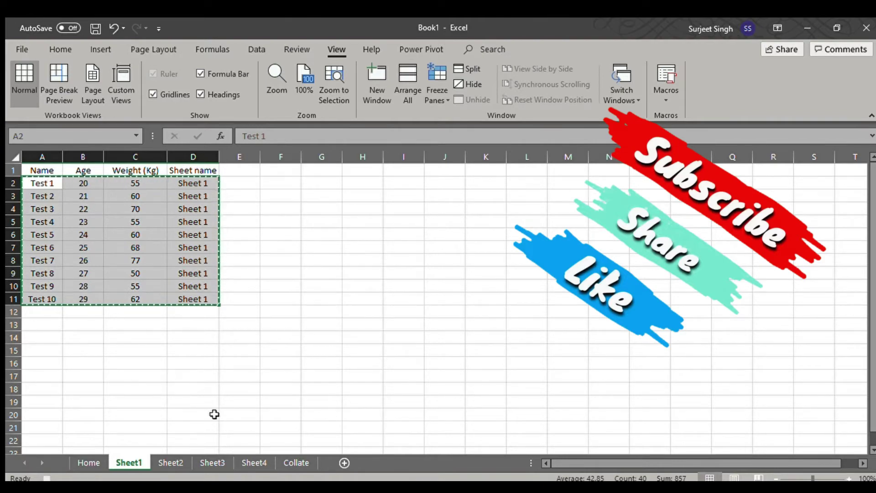
# Paste the copied Sheet1 rows into the Collate sheet starting at cell A2
pyautogui.click(291, 462)
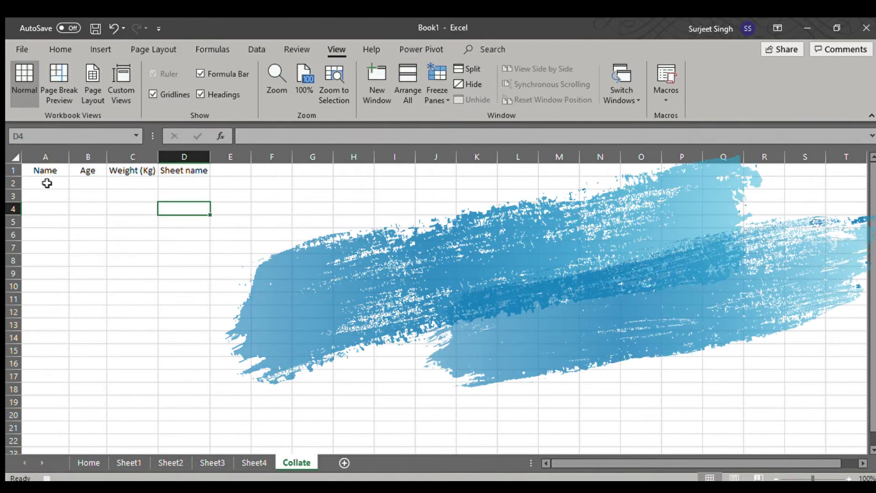
pyautogui.click(46, 182)
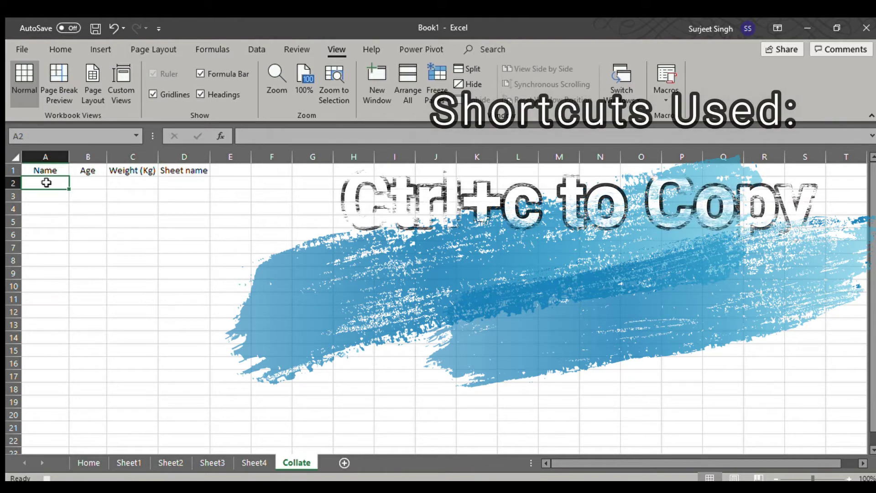
pyautogui.hotkey('ctrl', 'v')
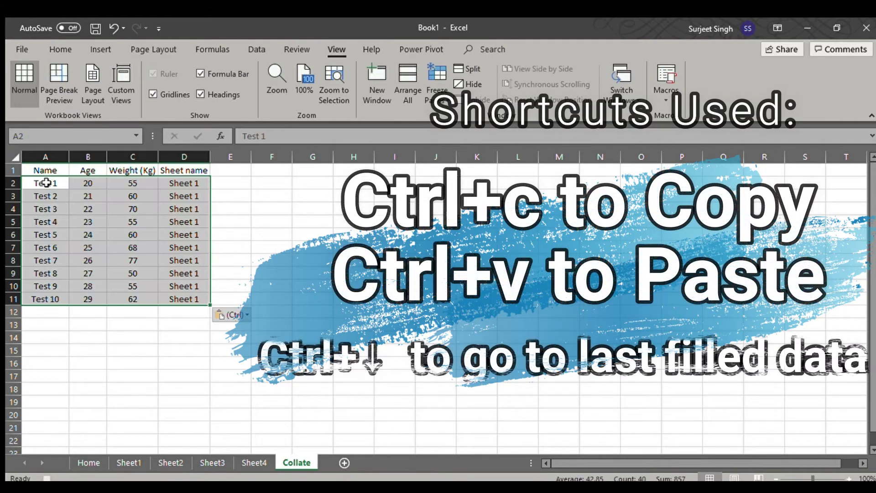
# Copy all the data rows on Sheet2, cells A2:D11, without the header row
pyautogui.click(170, 462)
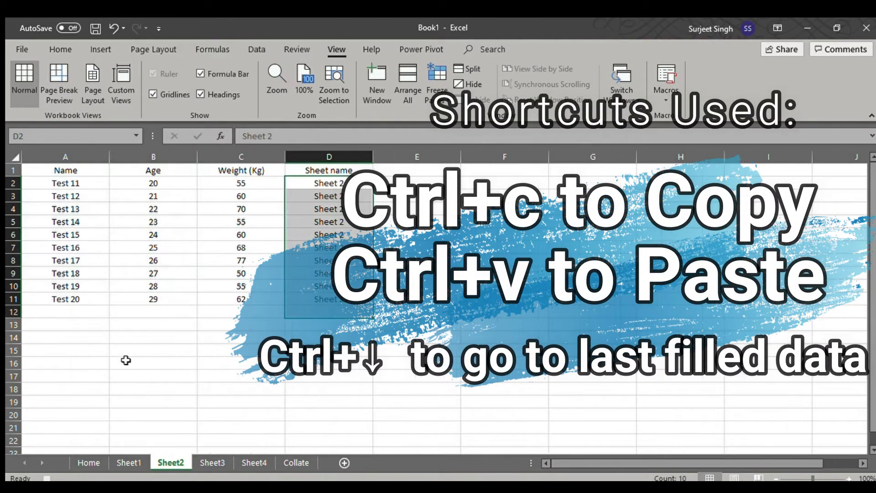
pyautogui.click(72, 182)
pyautogui.hotkey('ctrl', 'shift', 'Right')
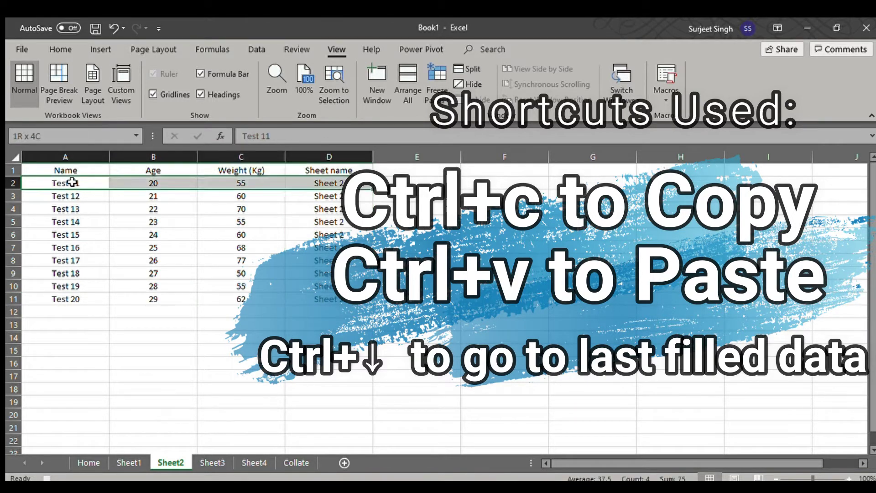
pyautogui.hotkey('ctrl', 'shift', 'Down')
pyautogui.hotkey('ctrl', 'c')
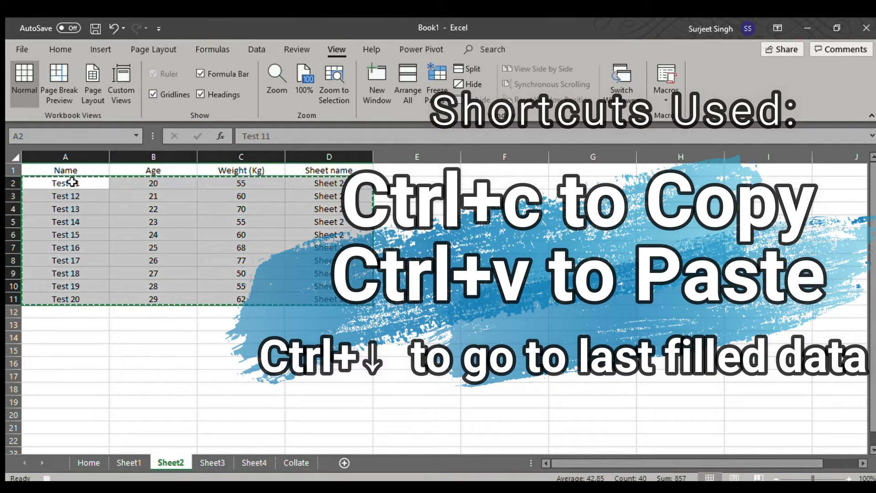
# Paste the Sheet2 rows into the Collate sheet at A12, the first empty row below the existing data
pyautogui.click(294, 462)
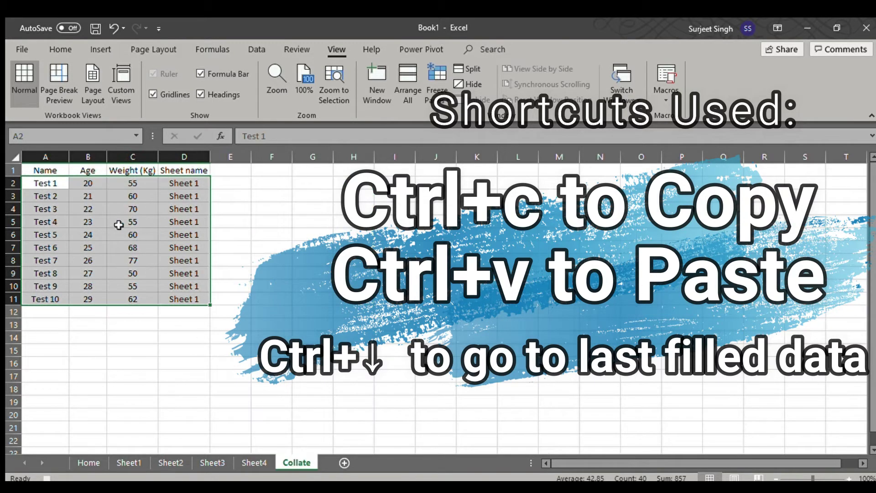
pyautogui.click(51, 181)
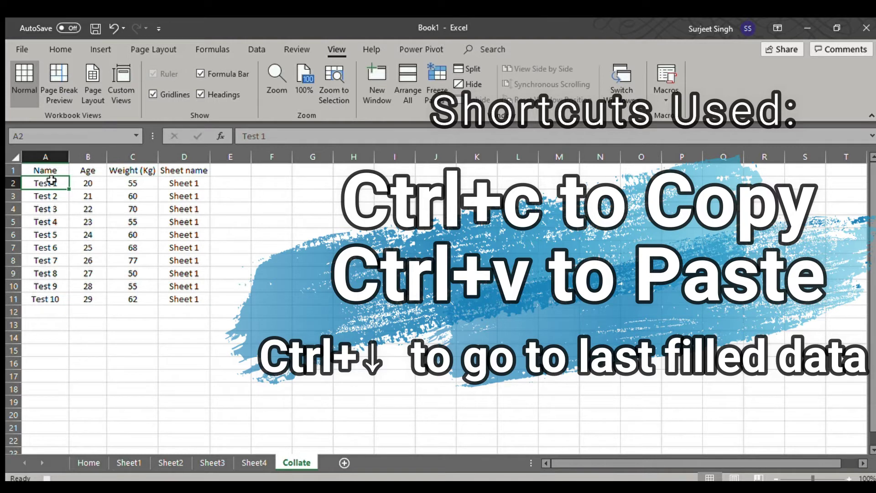
pyautogui.hotkey('ctrl', 'Down')
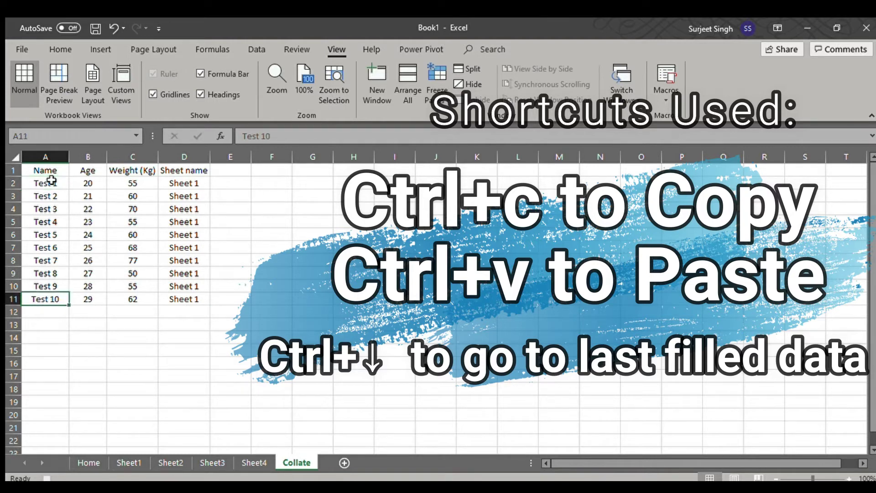
pyautogui.press('Down')
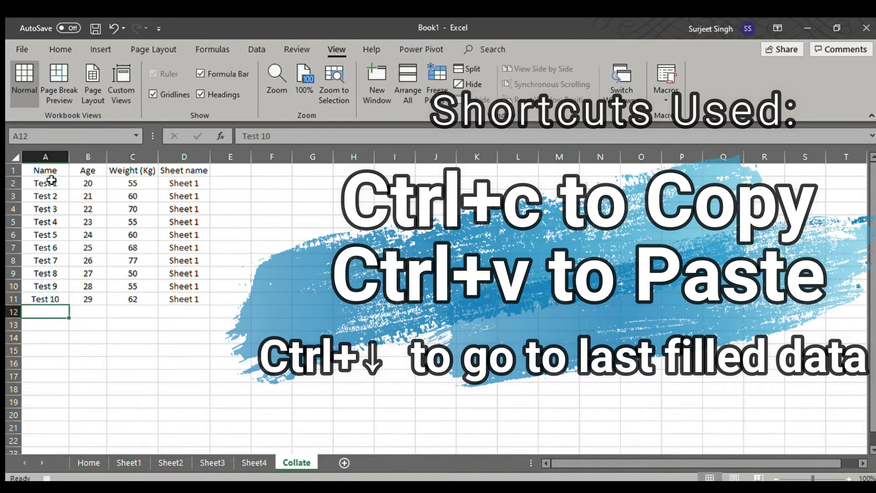
pyautogui.hotkey('ctrl', 'v')
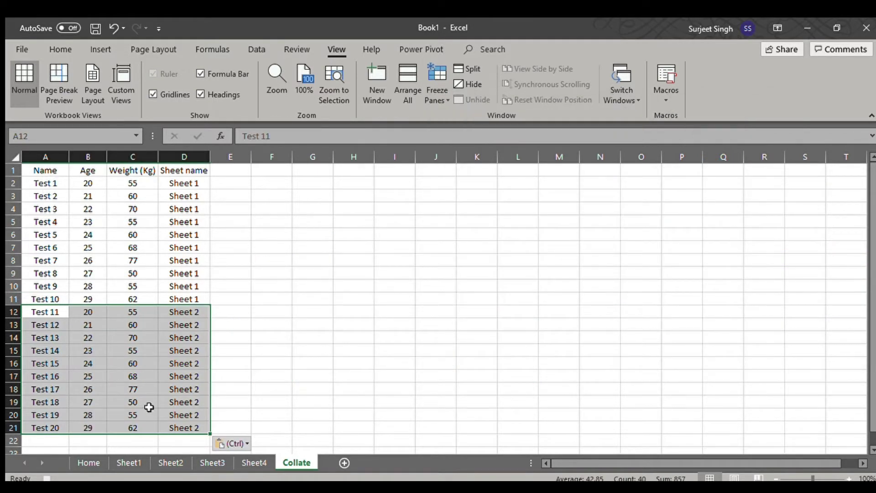
# Copy all the data rows on Sheet3, cells A2:D11, without the header row
pyautogui.click(208, 462)
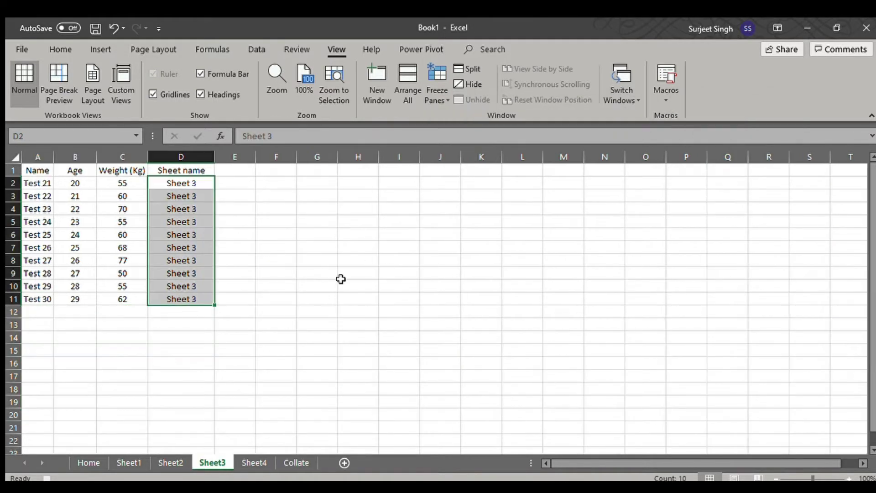
pyautogui.click(29, 178)
pyautogui.hotkey('ctrl', 'shift', 'Right')
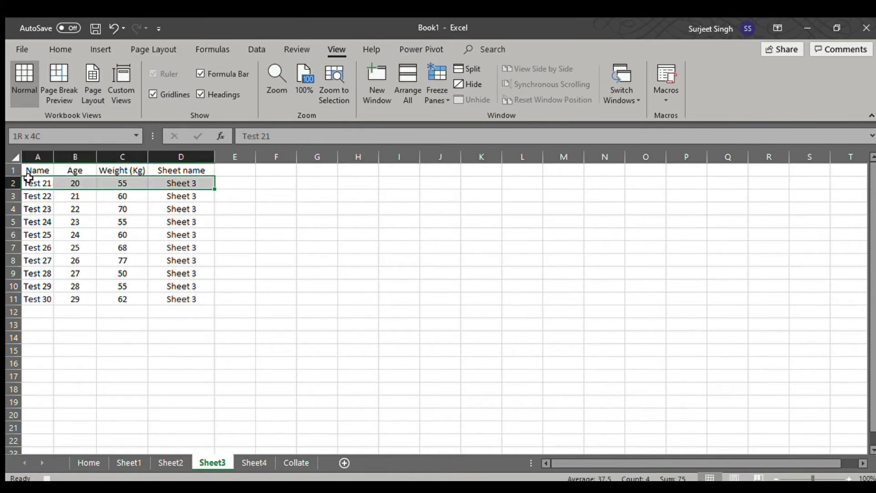
pyautogui.hotkey('ctrl', 'shift', 'Down')
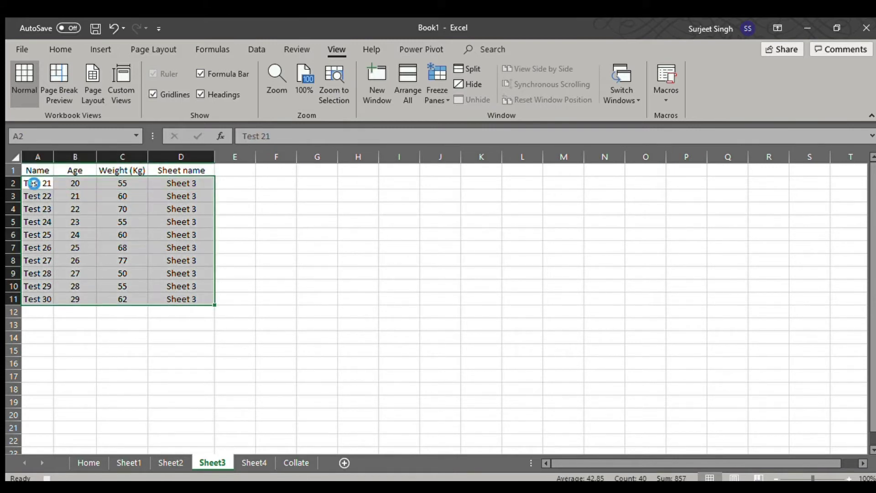
pyautogui.hotkey('ctrl', 'c')
# Paste the Sheet3 rows into the Collate sheet at A22, the first empty row below the existing data
pyautogui.click(283, 462)
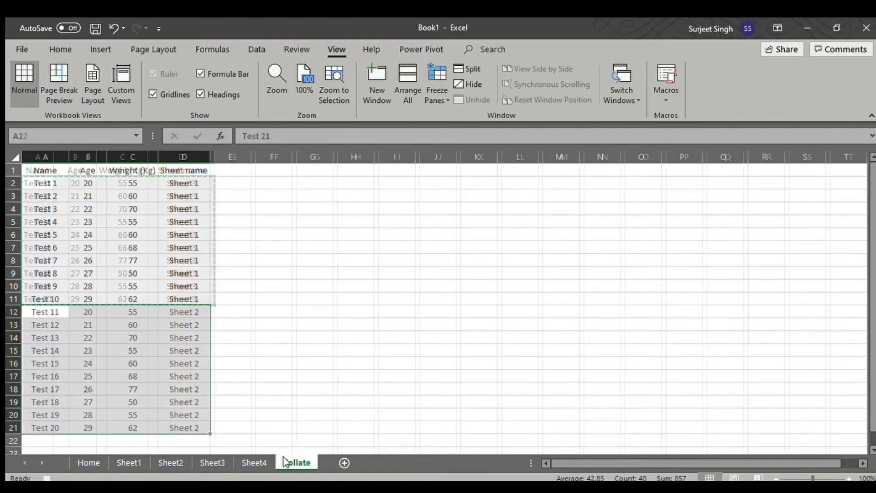
pyautogui.scroll(-1, 197, 319)
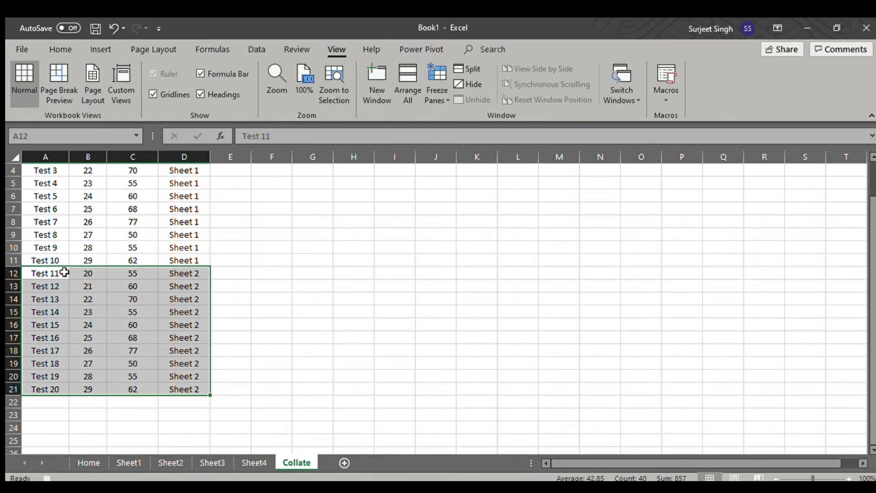
pyautogui.scroll(1, 60, 255)
pyautogui.click(49, 172)
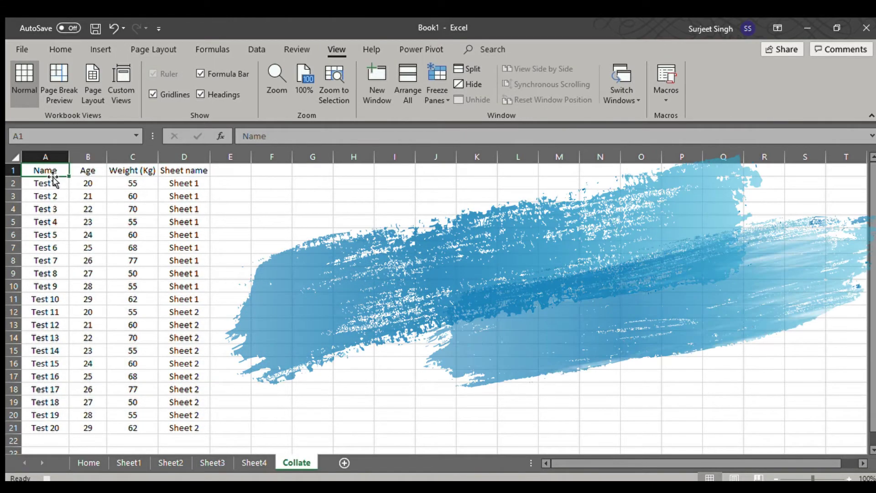
pyautogui.hotkey('ctrl', 'Down')
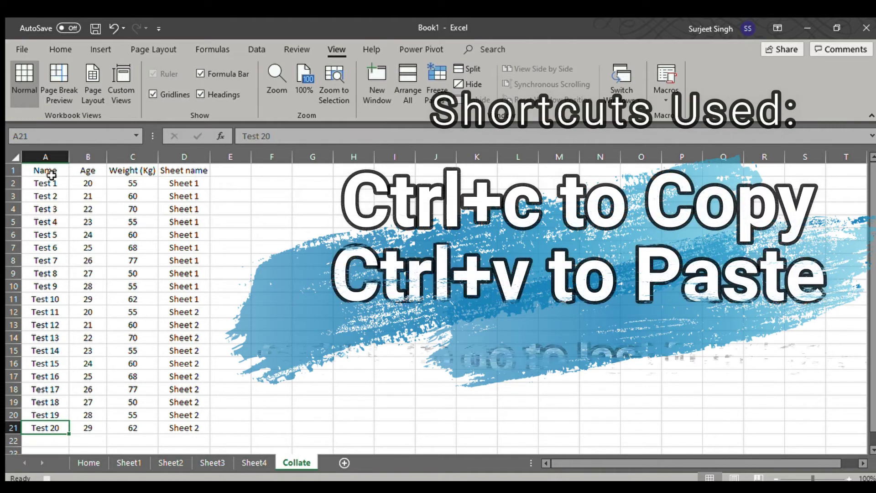
pyautogui.scroll(-1, 51, 175)
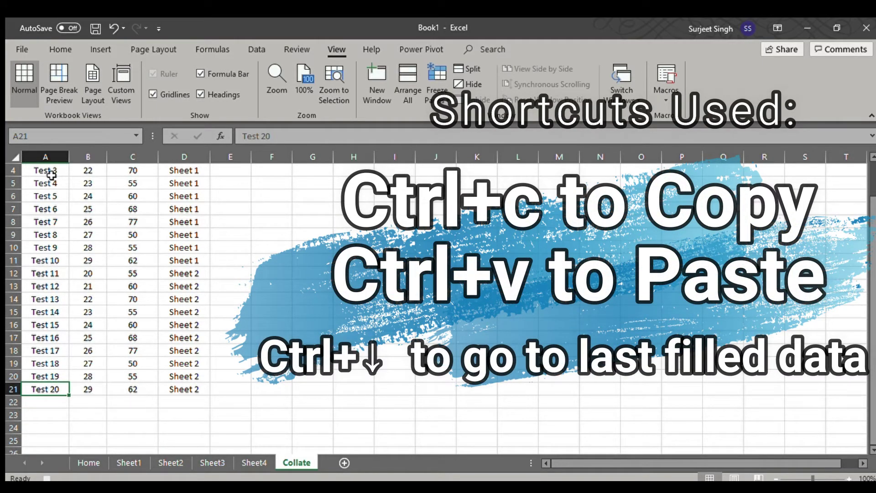
pyautogui.press('Down')
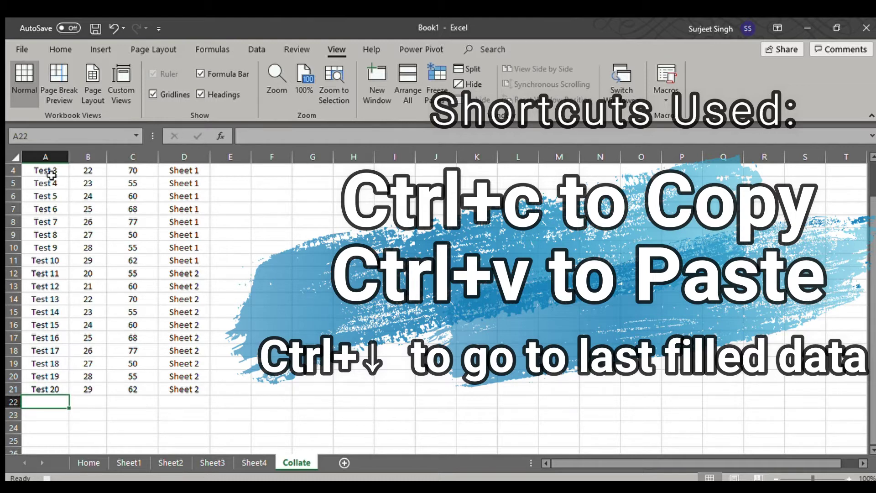
pyautogui.hotkey('ctrl', 'v')
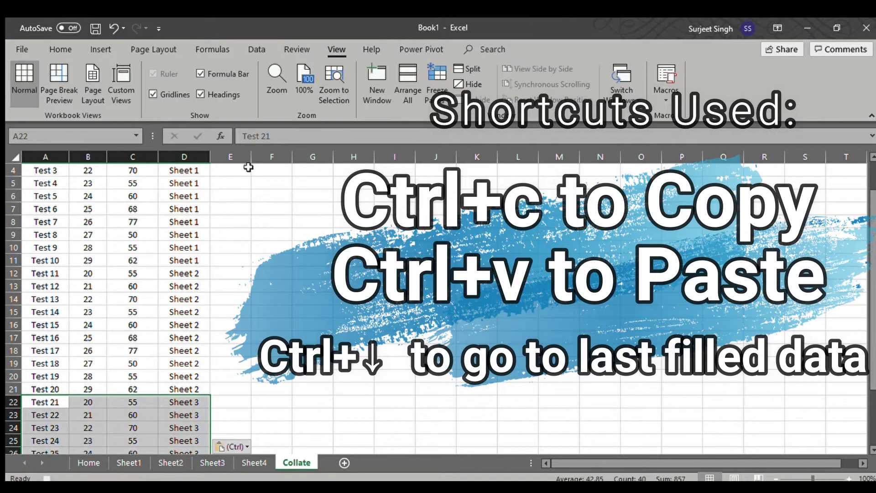
# Copy all the data rows on Sheet4, cells A2:D11, without the header row
pyautogui.click(249, 459)
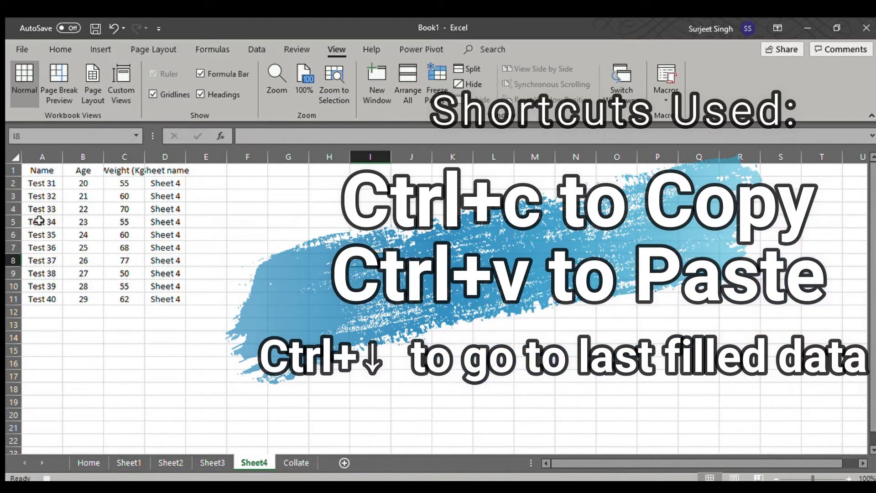
pyautogui.click(47, 181)
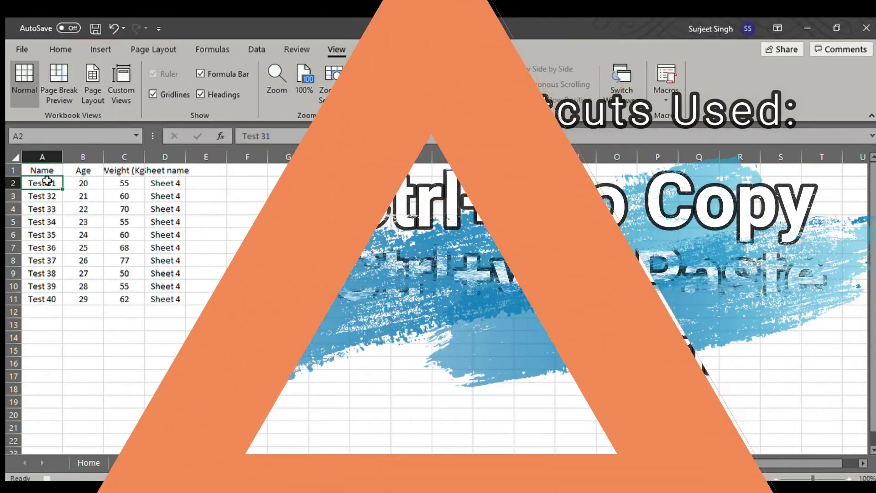
pyautogui.hotkey('ctrl', 'shift', 'Right')
pyautogui.hotkey('ctrl', 'shift', 'Down')
pyautogui.hotkey('ctrl', 'c')
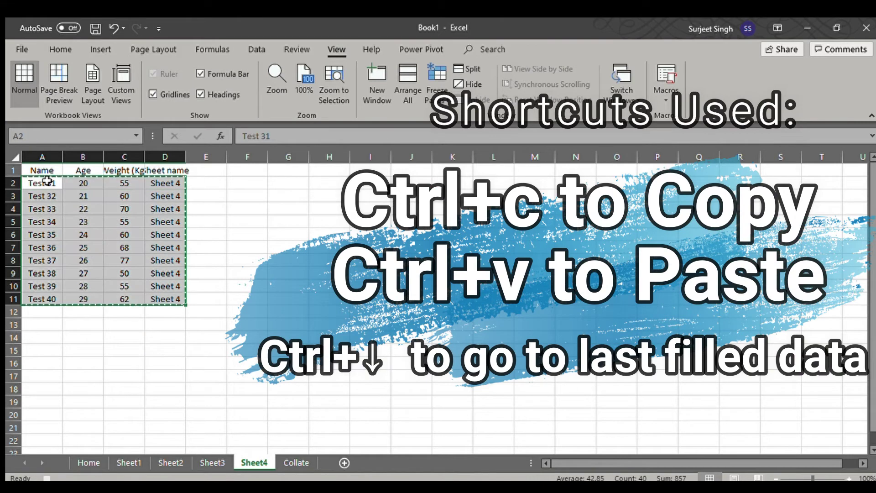
# Paste the Sheet4 rows into the Collate sheet at A32, below the existing data, and stop the macro recording
pyautogui.click(294, 460)
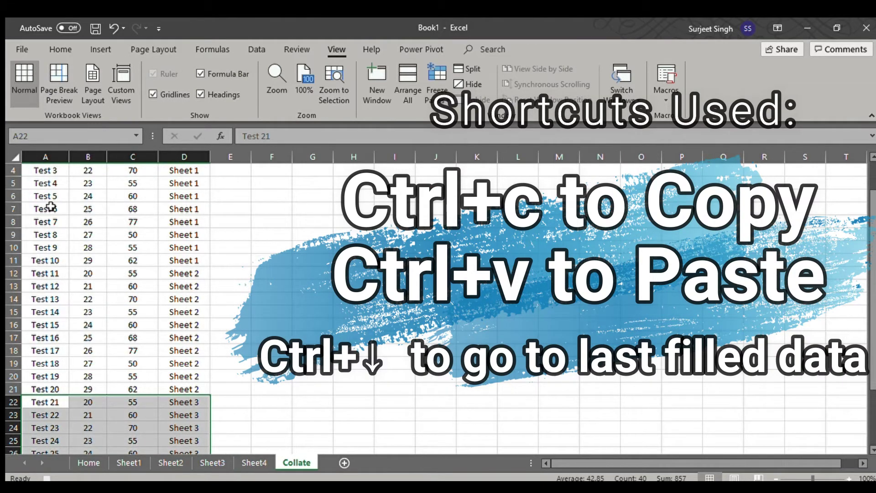
pyautogui.scroll(1, 51, 207)
pyautogui.click(43, 183)
pyautogui.hotkey('ctrl', 'Down')
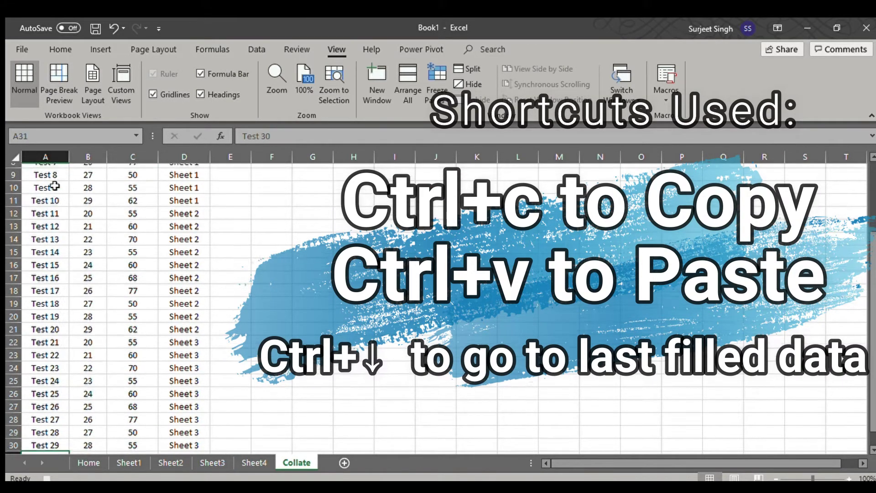
pyautogui.press('Down')
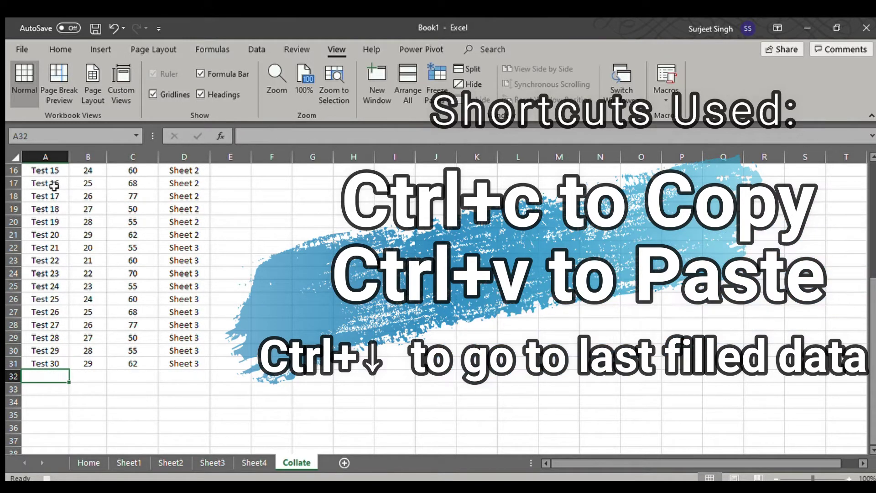
pyautogui.hotkey('ctrl', 'v')
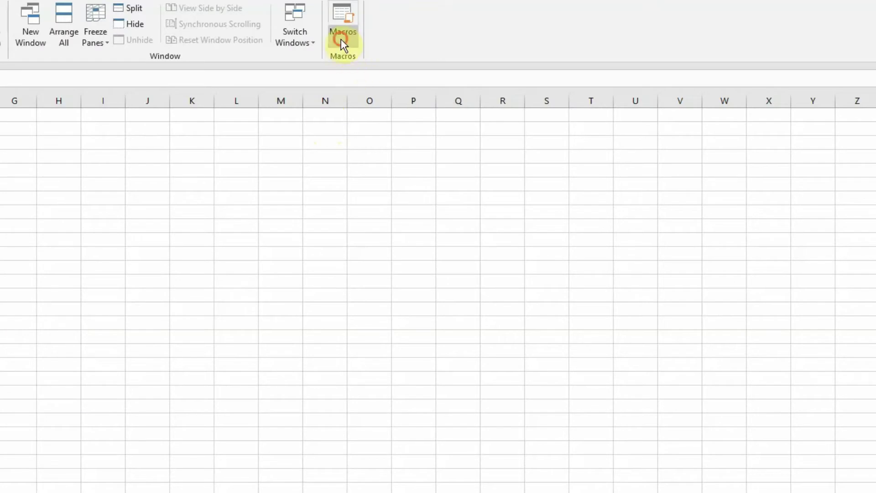
pyautogui.click(664, 97)
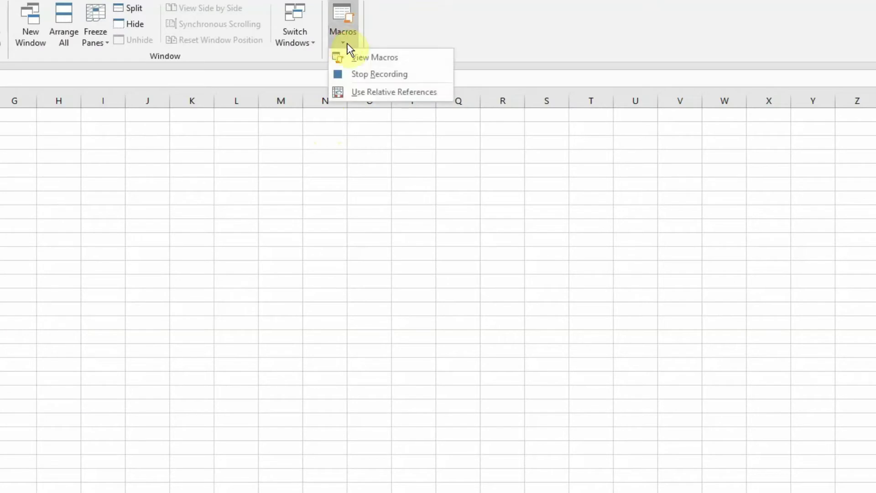
pyautogui.click(364, 73)
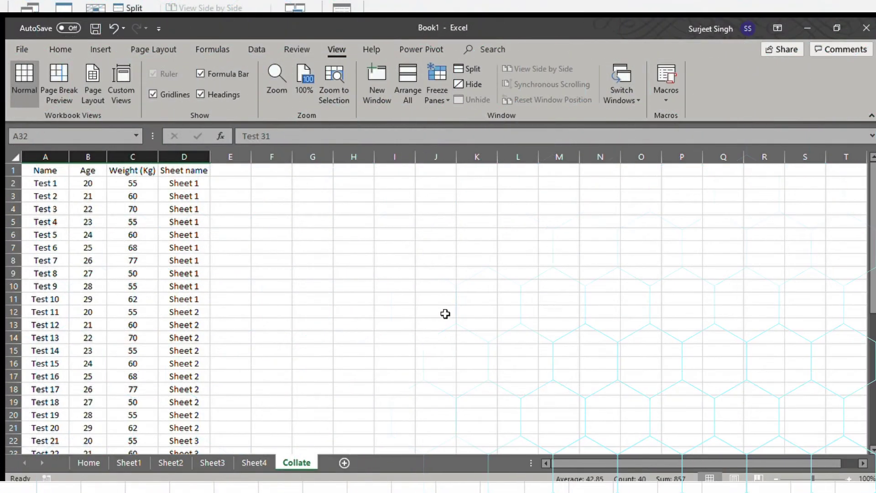
# Clear the collated data rows A2:D41 on the Collate sheet, keeping the header row, and select cell A2
pyautogui.hotkey('ctrl', 'Home')
pyautogui.press('Down')
pyautogui.hotkey('shift', 'Right')
pyautogui.hotkey('shift', 'Right')
pyautogui.hotkey('shift', 'Right')
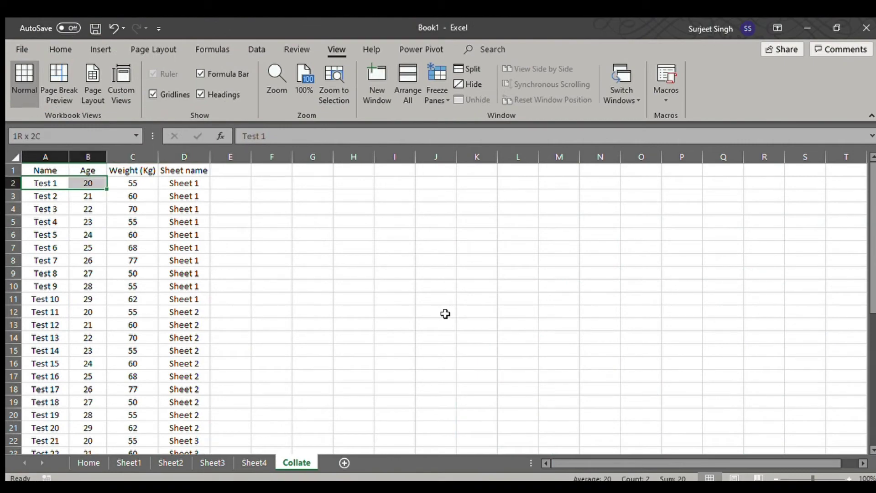
pyautogui.hotkey('ctrl', 'shift', 'Down')
pyautogui.press('Delete')
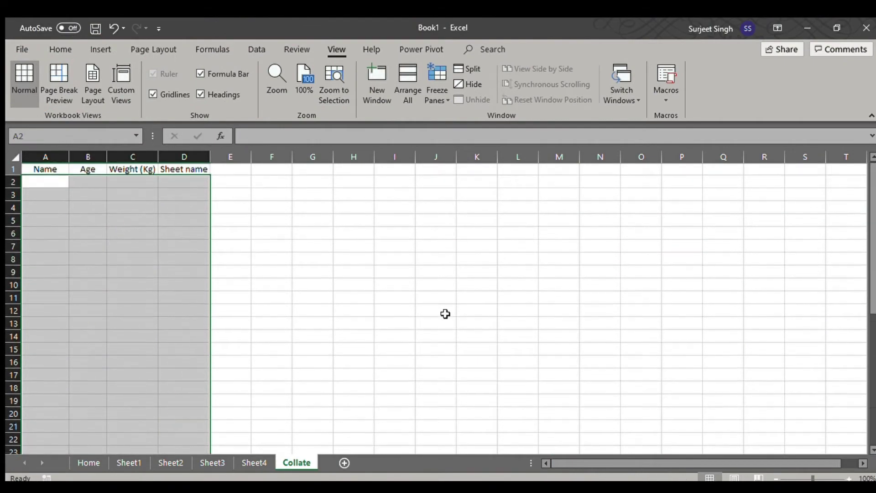
pyautogui.click(55, 184)
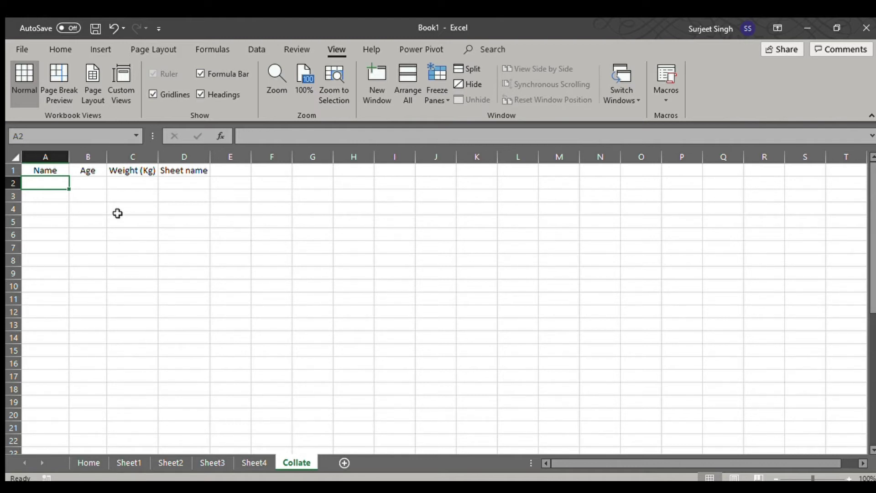
# Run the recorded Collate macro to refill the Collate sheet with the data rows from all four sheets
pyautogui.hotkey('ctrl', 'shift', 'c')
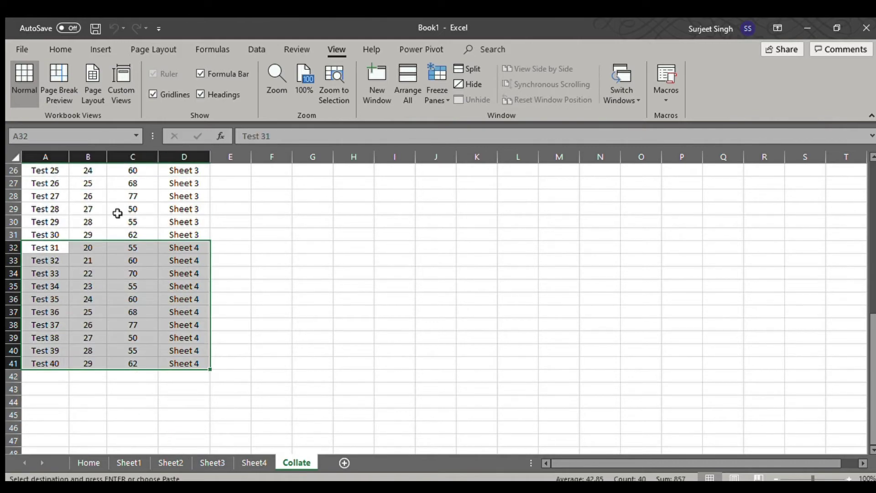
pyautogui.scroll(8, 398, 320)
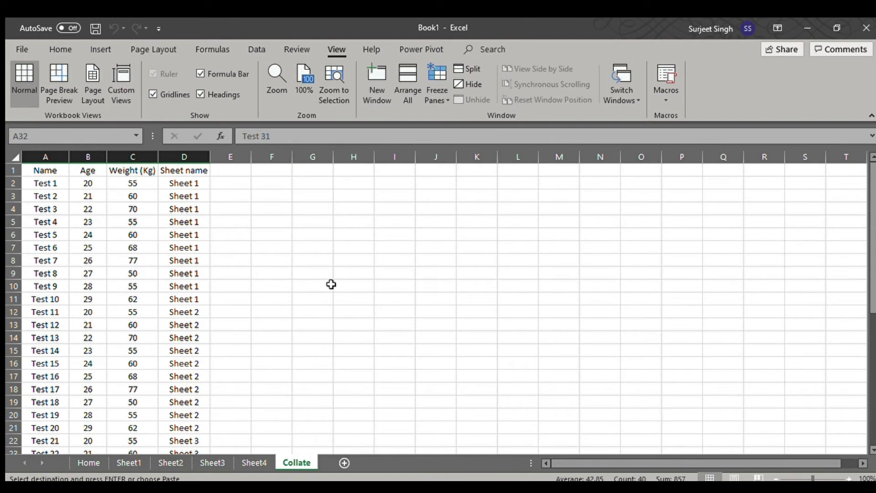
pyautogui.scroll(-1, 332, 285)
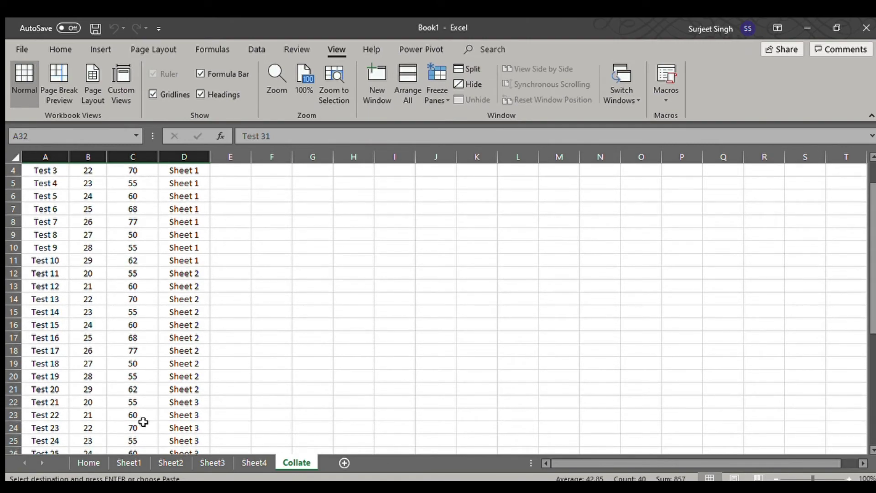
# Look through Sheet1 to Sheet4 and compare their rows with the data gathered on the Collate sheet
pyautogui.click(128, 462)
pyautogui.click(168, 462)
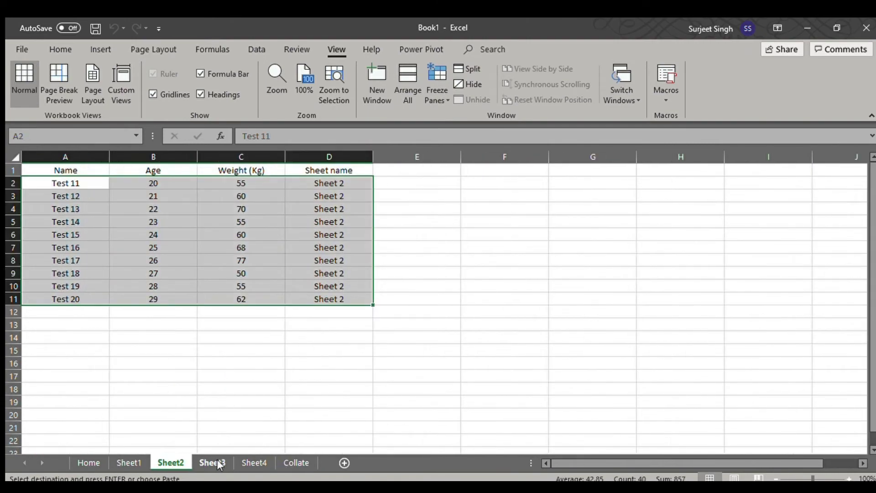
pyautogui.click(217, 462)
pyautogui.click(254, 462)
pyautogui.click(304, 462)
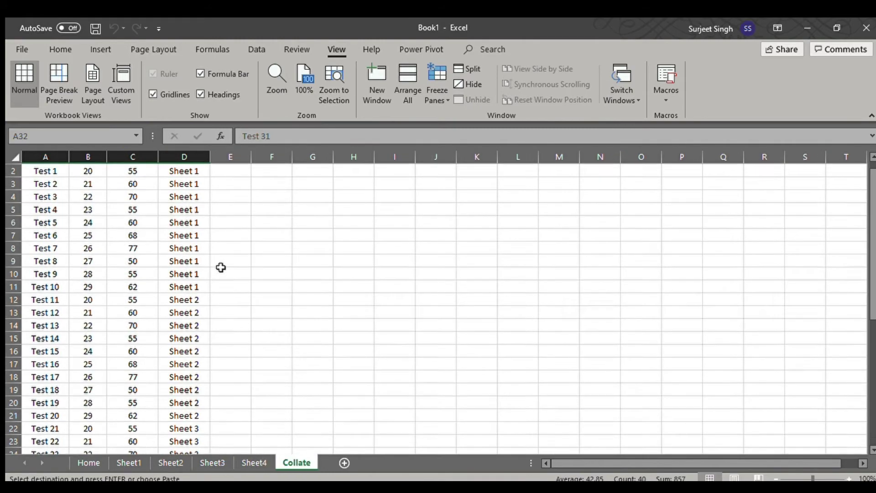
pyautogui.scroll(1, 204, 187)
pyautogui.scroll(-6, 213, 243)
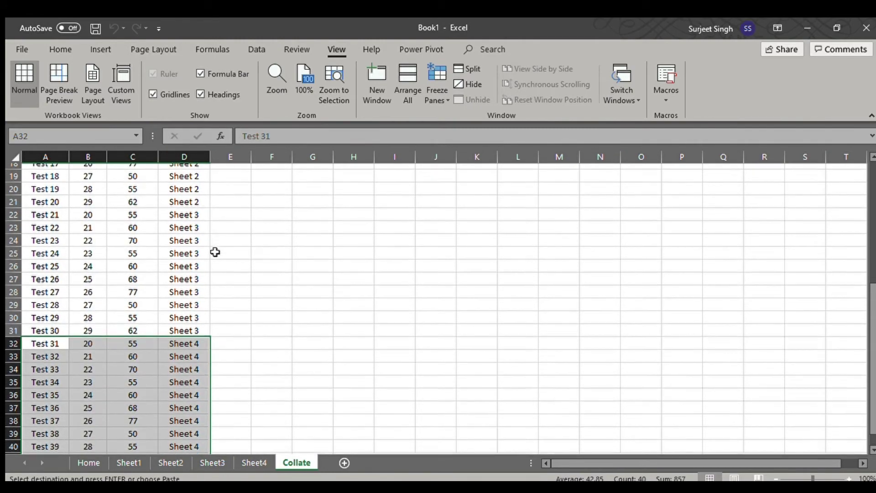
pyautogui.scroll(-2, 215, 252)
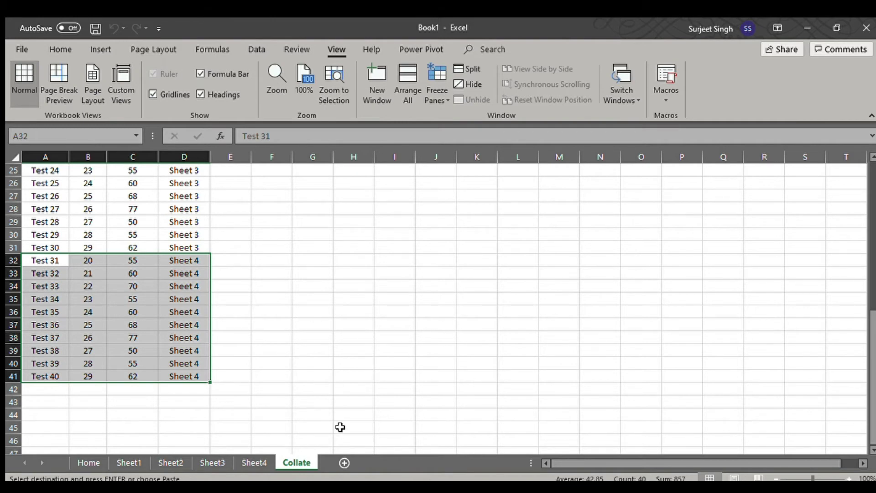
pyautogui.scroll(8, 310, 383)
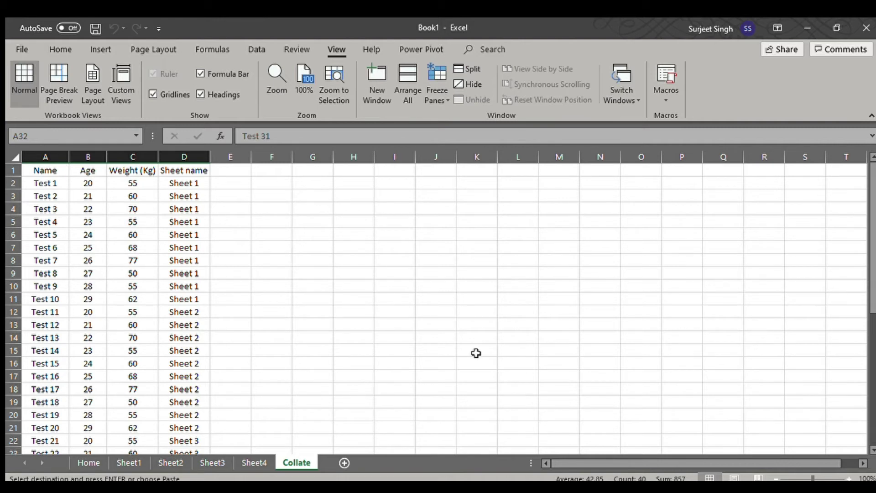
# Delete the contents of A2:D41 on the Collate sheet and select A2 for another macro test
pyautogui.click(45, 184)
pyautogui.hotkey('ctrl', 'shift', 'Right')
pyautogui.hotkey('ctrl', 'shift', 'Down')
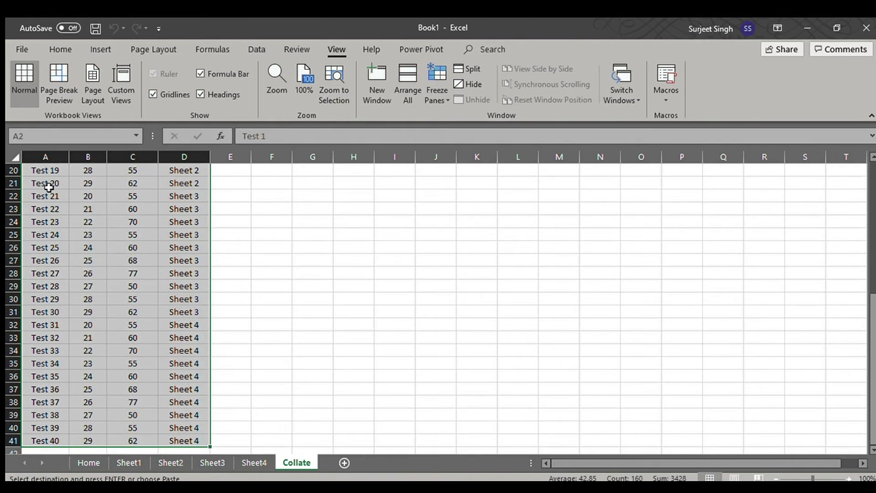
pyautogui.press('Delete')
pyautogui.click(50, 187)
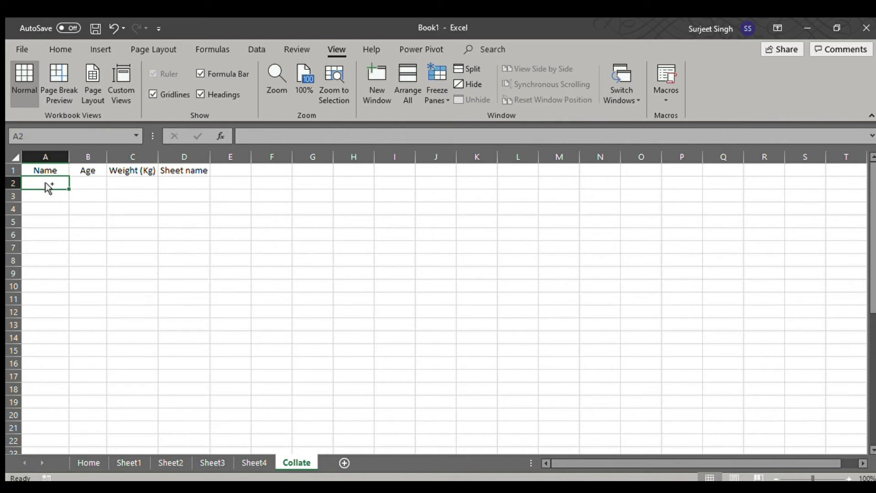
# Run the Collate macro again and check the gathered rows from Sheet1 to Sheet4 on the Collate sheet
pyautogui.hotkey('ctrl', 'z')
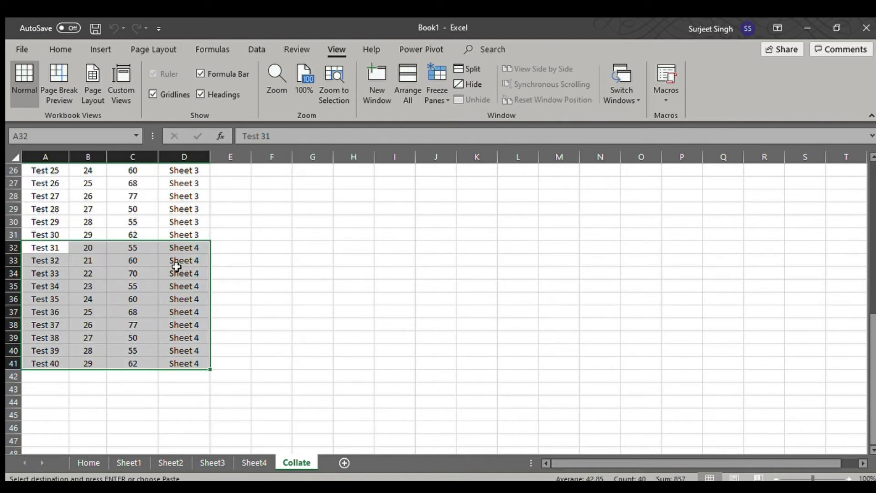
pyautogui.scroll(8, 303, 260)
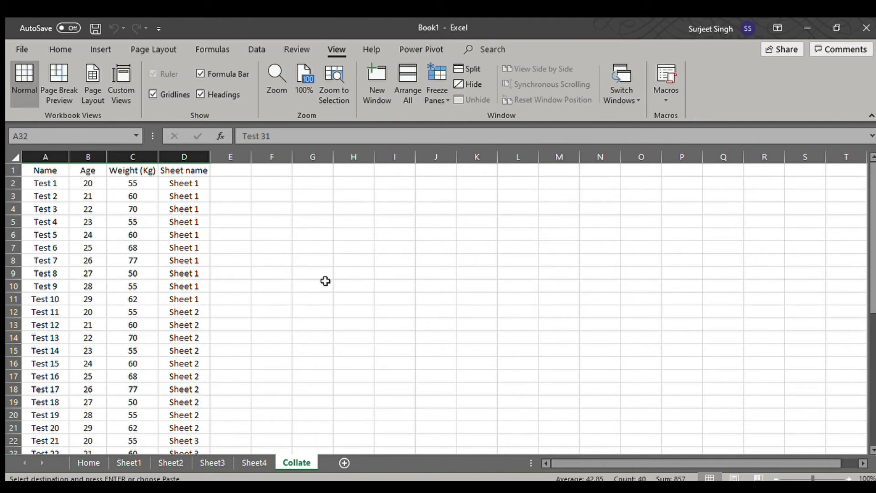
pyautogui.scroll(-2, 325, 280)
pyautogui.scroll(-7, 326, 281)
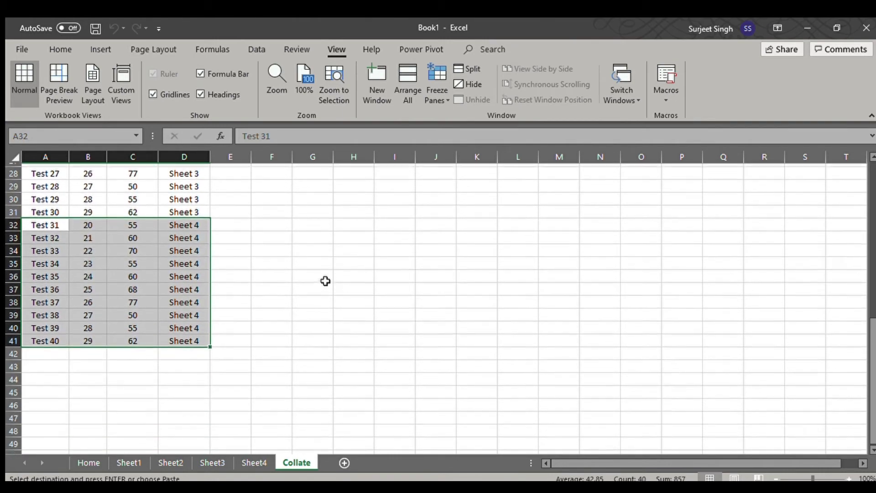
pyautogui.scroll(7, 326, 280)
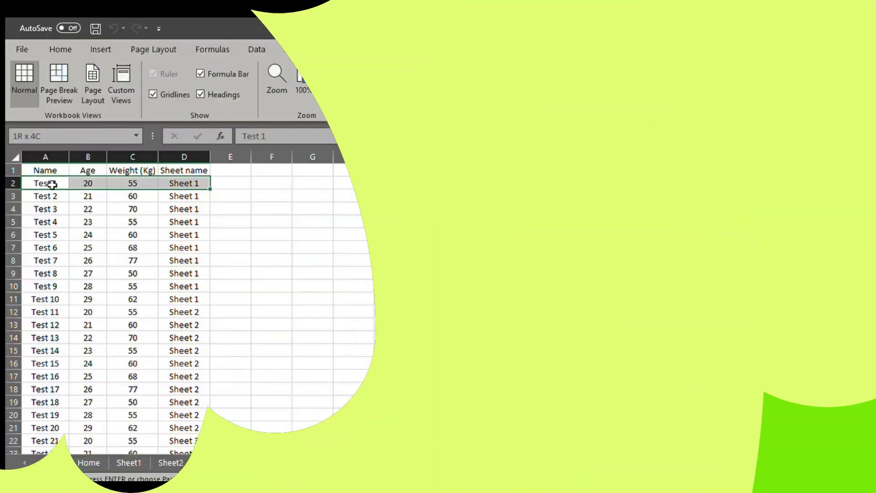
# Empty the Collate sheet below its header row by deleting the contents of A2:D41
pyautogui.scroll(-6, 52, 185)
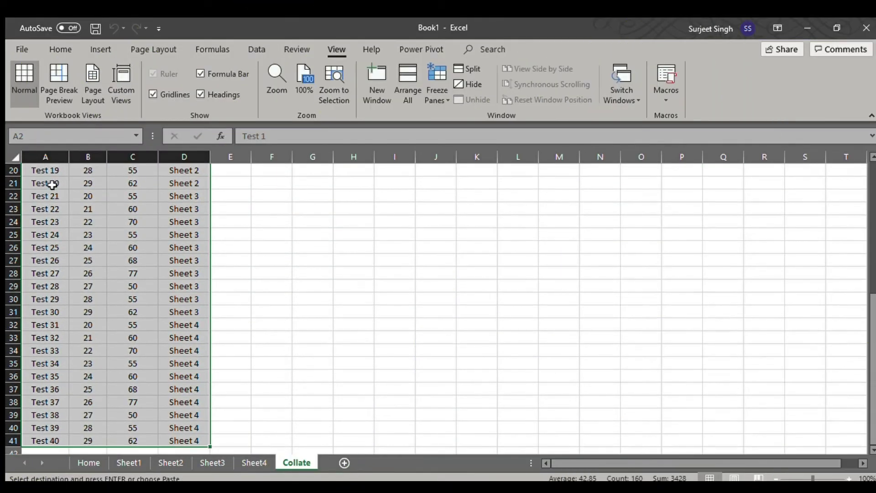
pyautogui.press('Delete')
pyautogui.scroll(6, 51, 184)
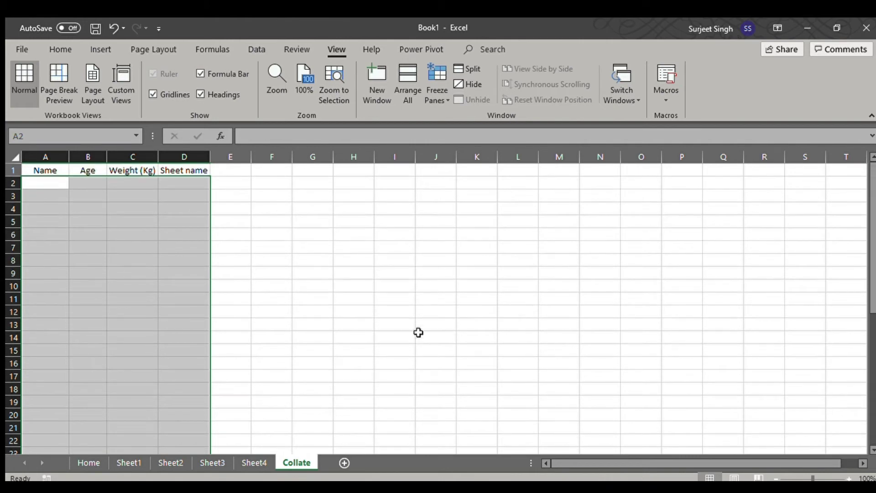
pyautogui.click(332, 299)
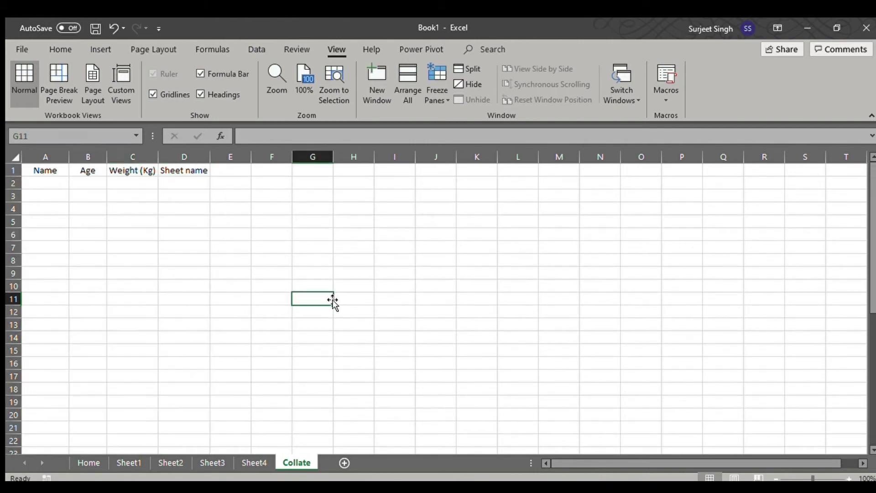
# Start recording a new macro named Beutify with the shortcut letter b, stored in This Workbook
pyautogui.click(655, 97)
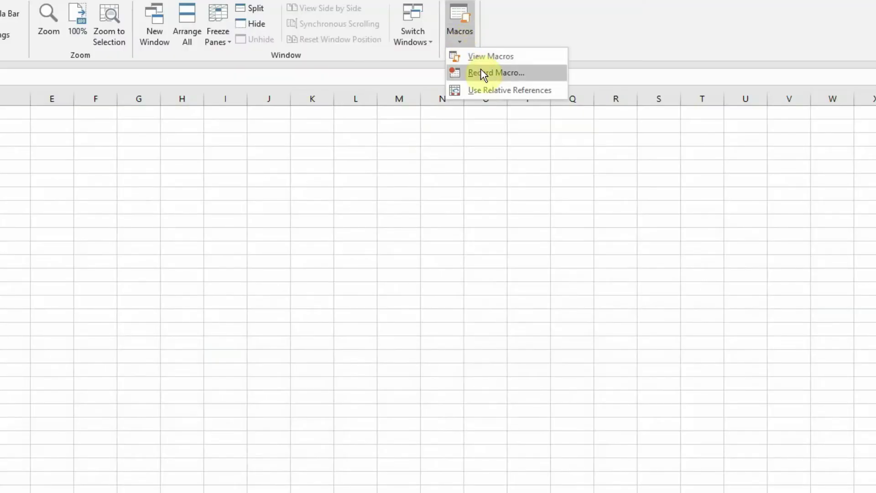
pyautogui.click(481, 72)
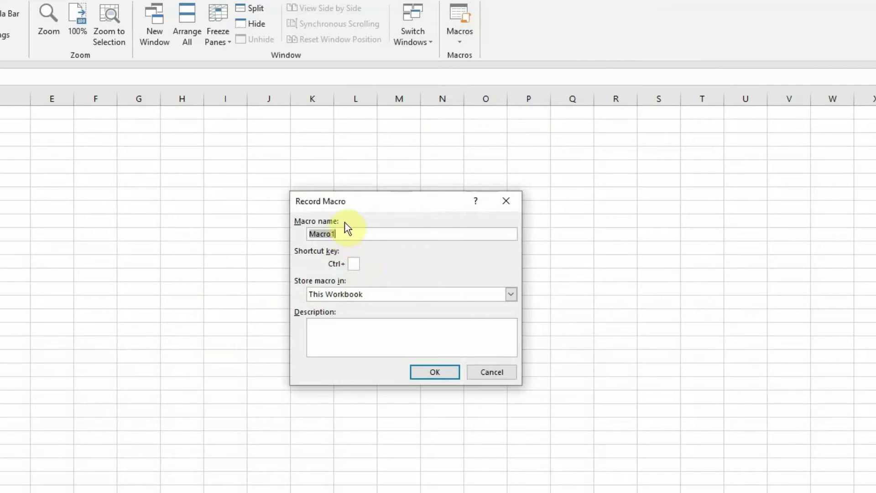
pyautogui.write('Beutify')
pyautogui.click(354, 263)
pyautogui.write('b')
pyautogui.click(420, 371)
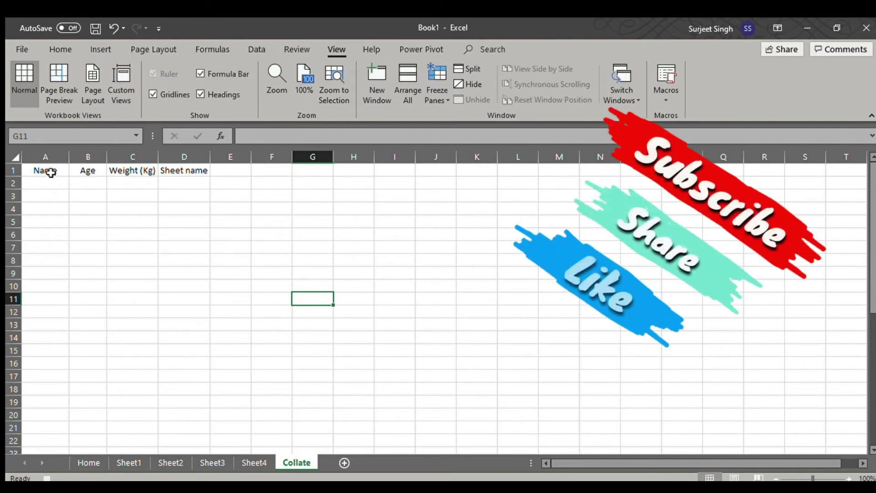
# Format the header cells A1:D1 as bold, size 18, white text on a black fill
pyautogui.moveTo(47, 172); pyautogui.dragTo(182, 172)
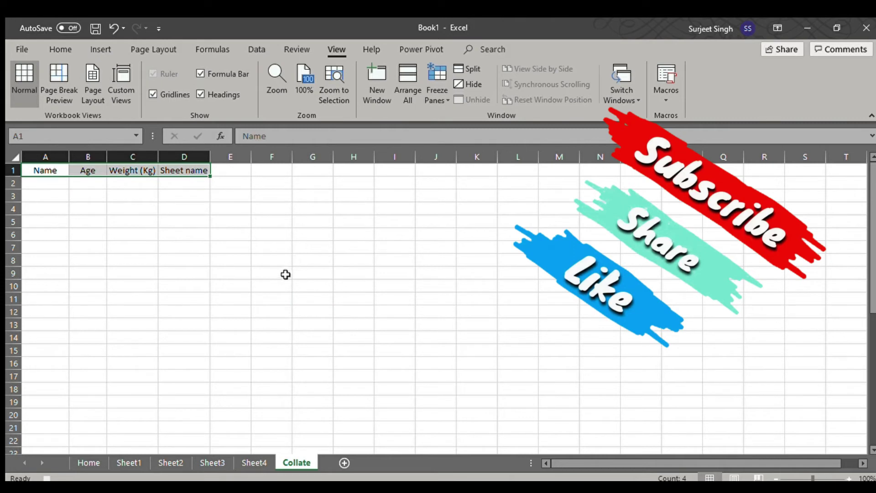
pyautogui.click(62, 48)
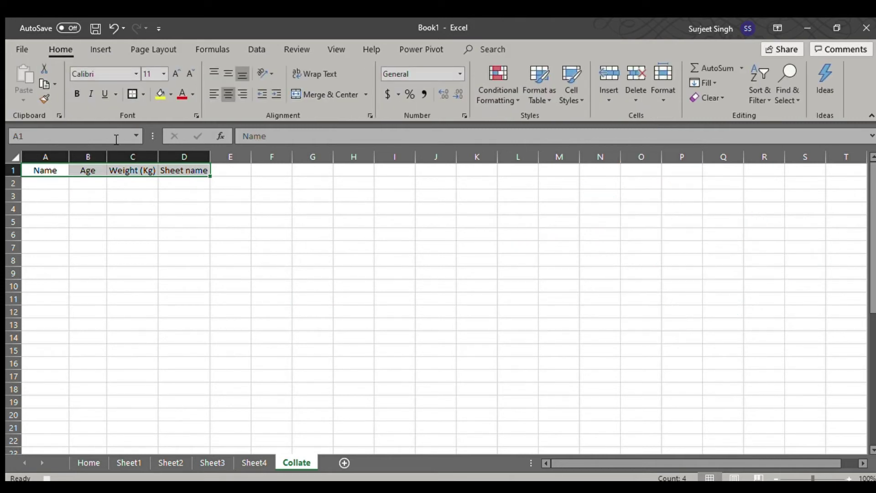
pyautogui.click(73, 94)
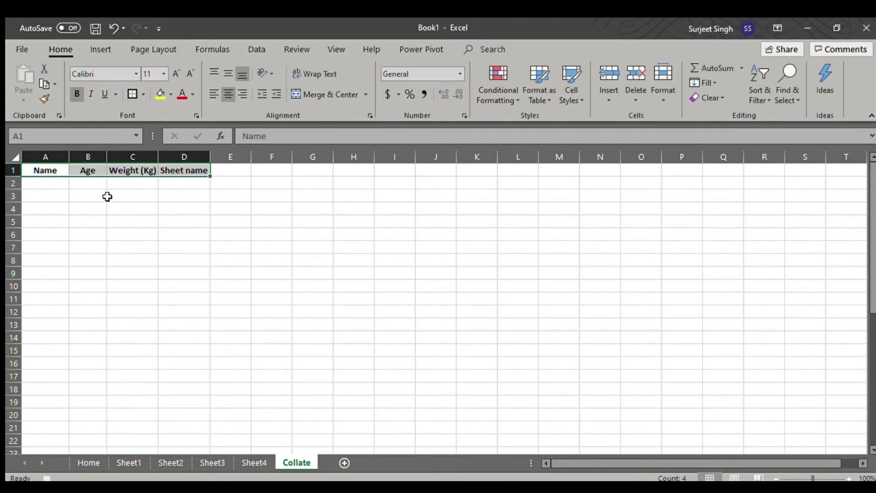
pyautogui.click(166, 119)
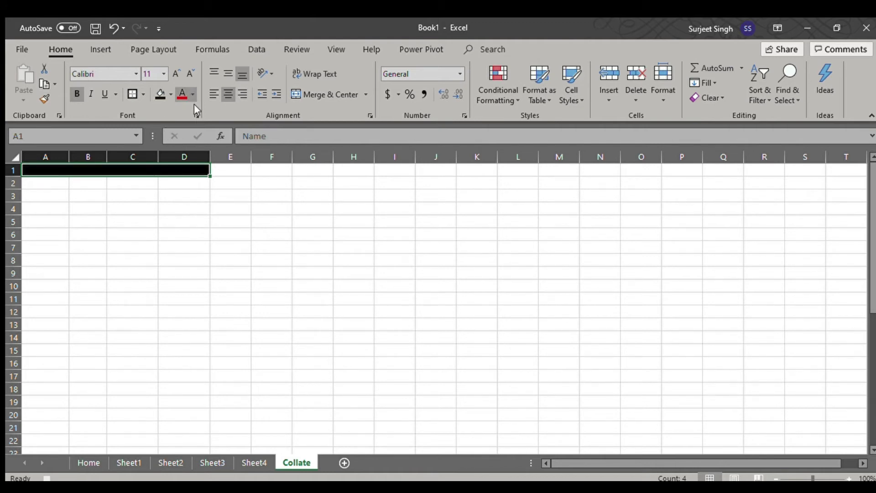
pyautogui.click(176, 135)
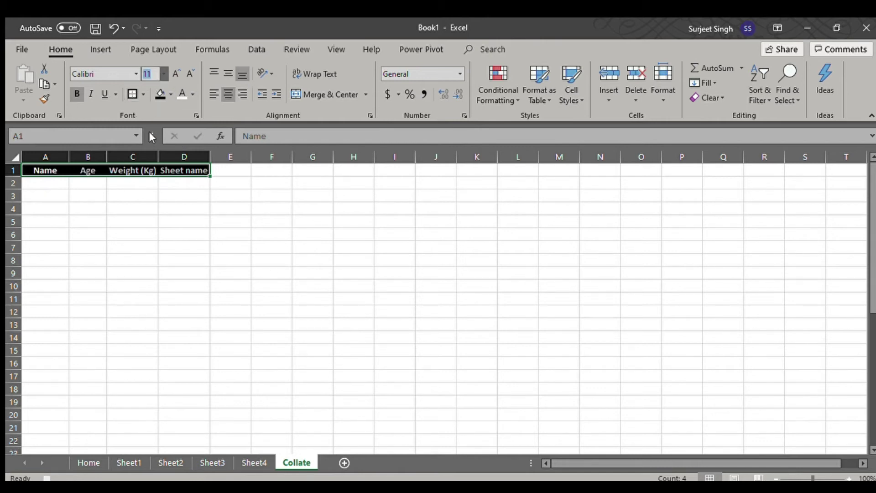
pyautogui.write('18')
pyautogui.press('Return')
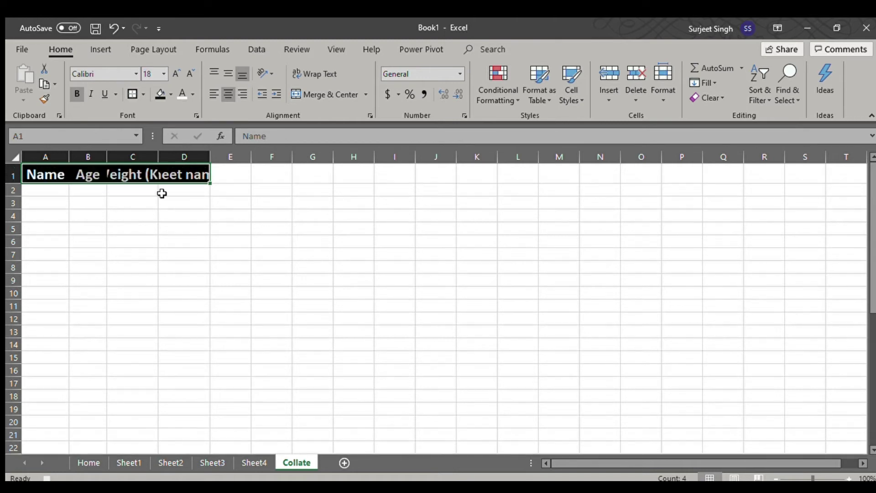
# Autofit the width of all columns on the Collate sheet to the enlarged headers
pyautogui.click(15, 157)
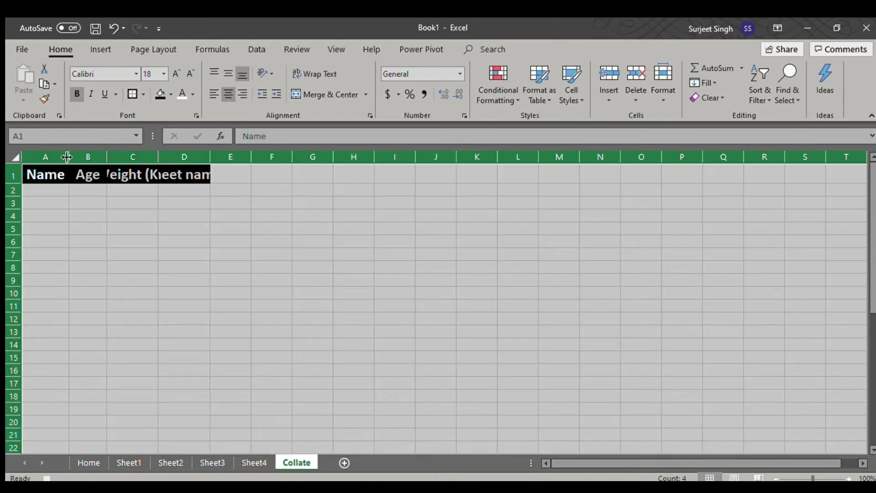
pyautogui.doubleClick(69, 156)
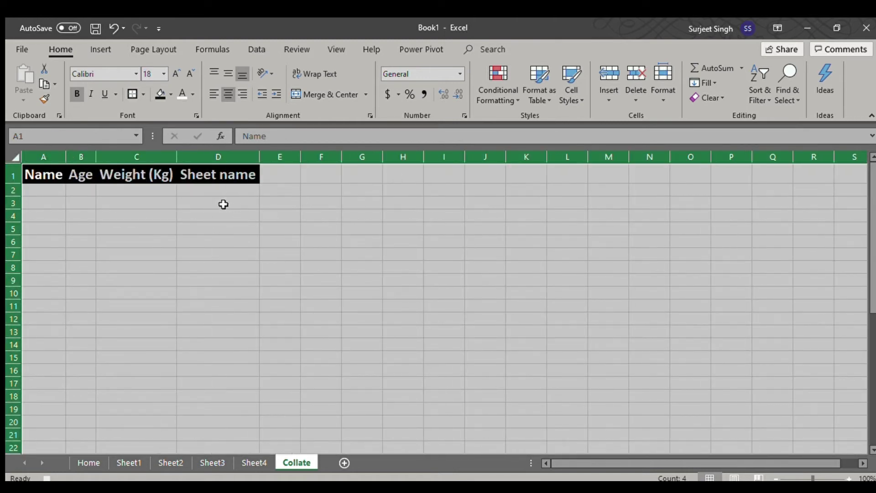
pyautogui.click(202, 190)
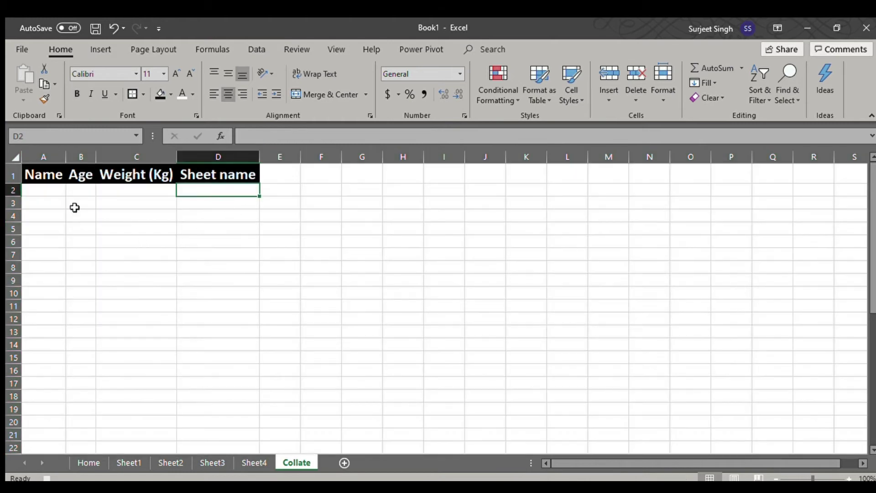
# Apply borders to all cells in A1:D79 on the Collate sheet
pyautogui.click(46, 178)
pyautogui.hotkey('shift', 'Right')
pyautogui.hotkey('shift', 'Right')
pyautogui.hotkey('shift', 'Right')
pyautogui.hotkey('shift', 'Right')
pyautogui.hotkey('shift', 'Left')
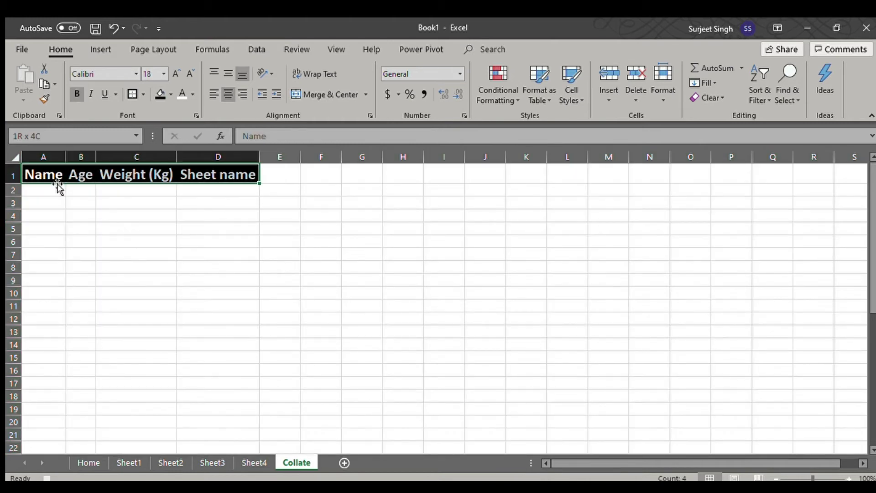
pyautogui.hotkey('shift', 'Down')
pyautogui.hotkey('shift', 'Down')
pyautogui.hotkey('shift', 'Down')
pyautogui.hotkey('shift', 'Down')
pyautogui.hotkey('shift', 'Down')
pyautogui.hotkey('shift', 'Down')
pyautogui.hotkey('shift', 'Down')
pyautogui.hotkey('shift', 'Down')
pyautogui.hotkey('shift', 'Down')
pyautogui.hotkey('shift', 'Down')
pyautogui.hotkey('shift', 'Down')
pyautogui.hotkey('shift', 'Down')
pyautogui.hotkey('shift', 'Down')
pyautogui.hotkey('shift', 'Down')
pyautogui.hotkey('shift', 'Down')
pyautogui.hotkey('shift', 'Down')
pyautogui.hotkey('shift', 'Down')
pyautogui.hotkey('shift', 'Down')
pyautogui.hotkey('shift', 'Down')
pyautogui.hotkey('shift', 'Down')
pyautogui.hotkey('shift', 'Down')
pyautogui.hotkey('shift', 'Down')
pyautogui.hotkey('shift', 'Down')
pyautogui.hotkey('shift', 'Down')
pyautogui.hotkey('shift', 'Down')
pyautogui.hotkey('shift', 'Down')
pyautogui.hotkey('shift', 'Down')
pyautogui.hotkey('shift', 'Down')
pyautogui.hotkey('shift', 'Down')
pyautogui.hotkey('shift', 'Down')
pyautogui.hotkey('shift', 'Down')
pyautogui.hotkey('shift', 'Down')
pyautogui.hotkey('shift', 'Down')
pyautogui.hotkey('shift', 'Down')
pyautogui.hotkey('shift', 'Down')
pyautogui.hotkey('shift', 'Down')
pyautogui.hotkey('shift', 'Down')
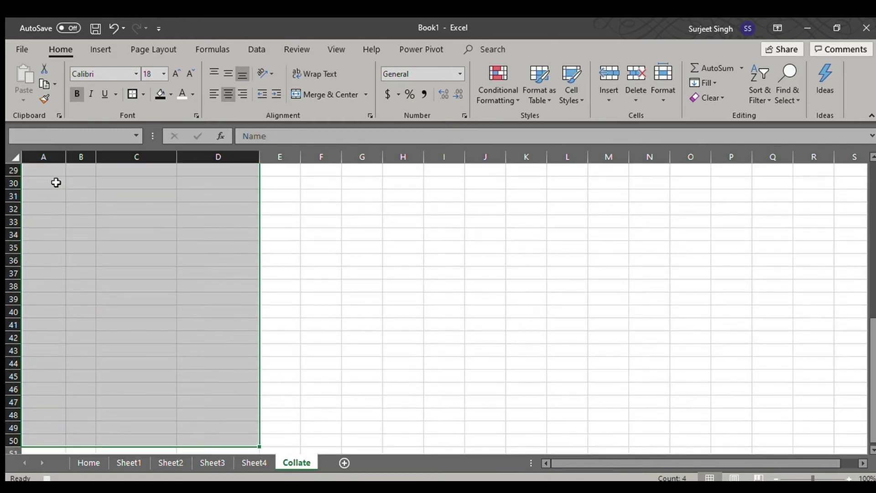
pyautogui.hotkey('shift', 'Down')
pyautogui.hotkey('shift', 'Down')
pyautogui.hotkey('shift', 'Down')
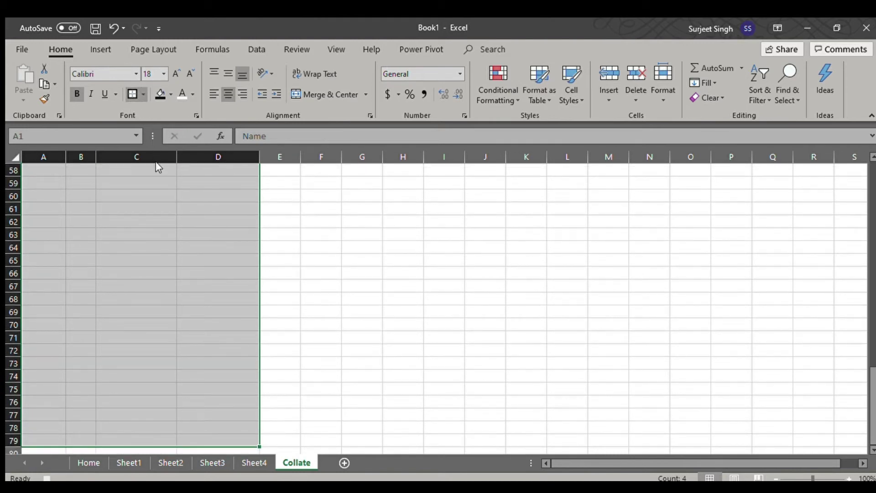
# Stop recording the Beutify macro
pyautogui.scroll(19, 171, 204)
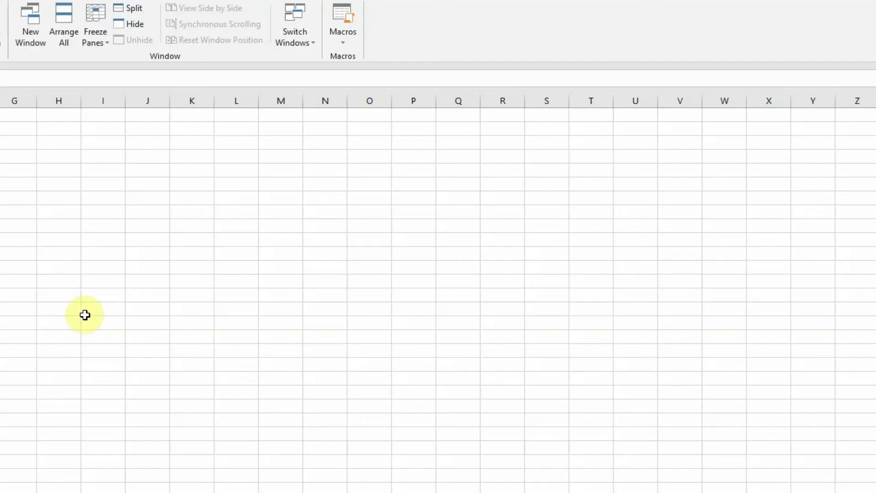
pyautogui.click(342, 40)
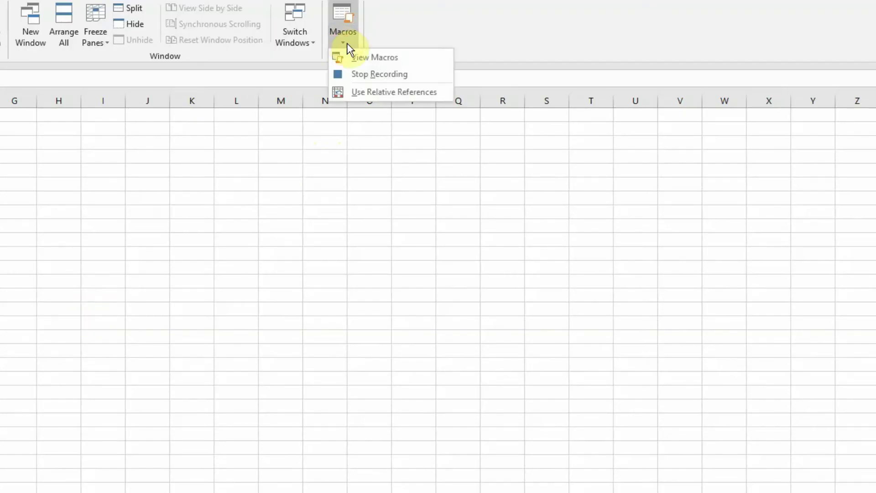
pyautogui.click(363, 73)
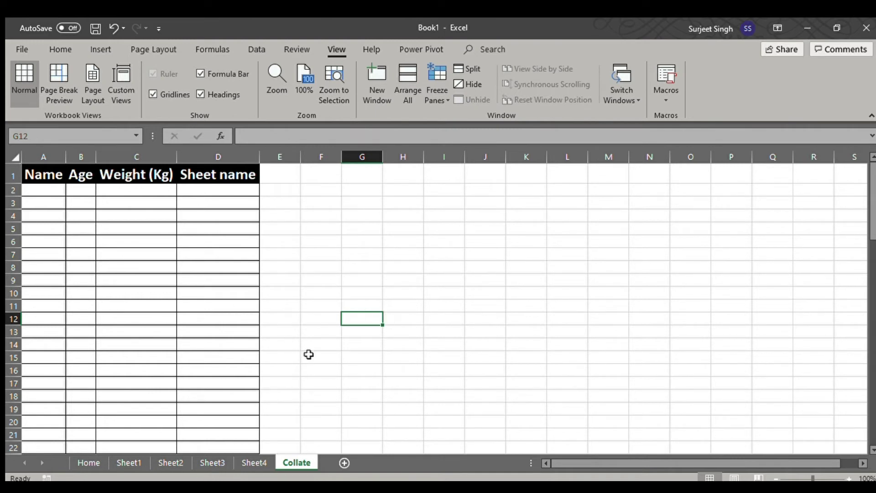
# Clear the borders below the header row by pasting the blank cell F4 over A2:D81
pyautogui.click(322, 215)
pyautogui.hotkey('ctrl', 'c')
pyautogui.click(40, 190)
pyautogui.hotkey('shift', 'Right')
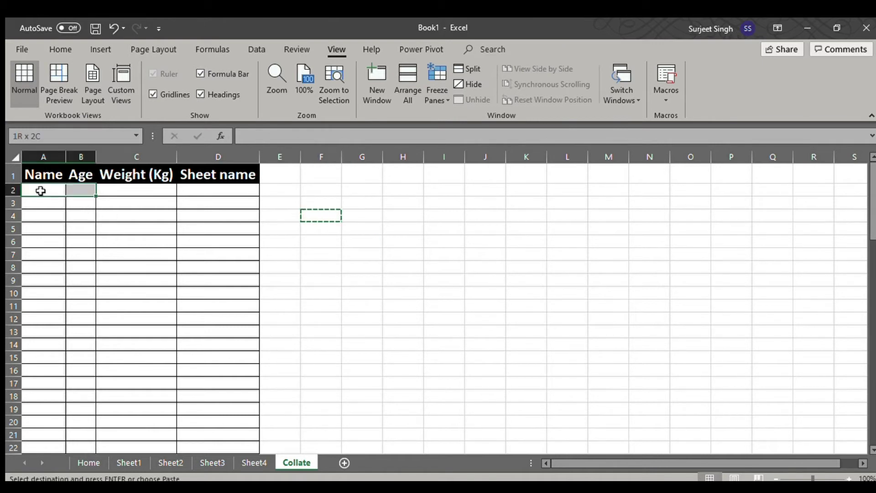
pyautogui.hotkey('shift', 'Right')
pyautogui.hotkey('shift', 'Right')
pyautogui.hotkey('shift', 'Down')
pyautogui.click(40, 190)
pyautogui.scroll(-20, 212, 301)
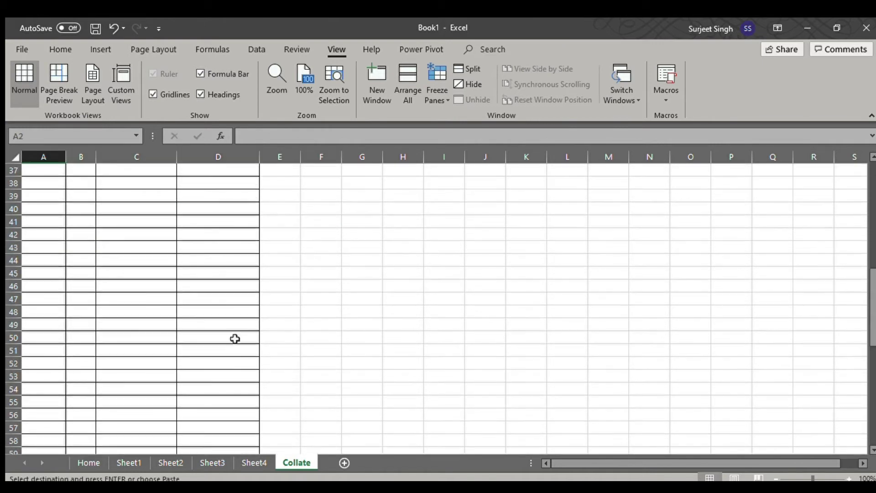
pyautogui.scroll(5, 236, 300)
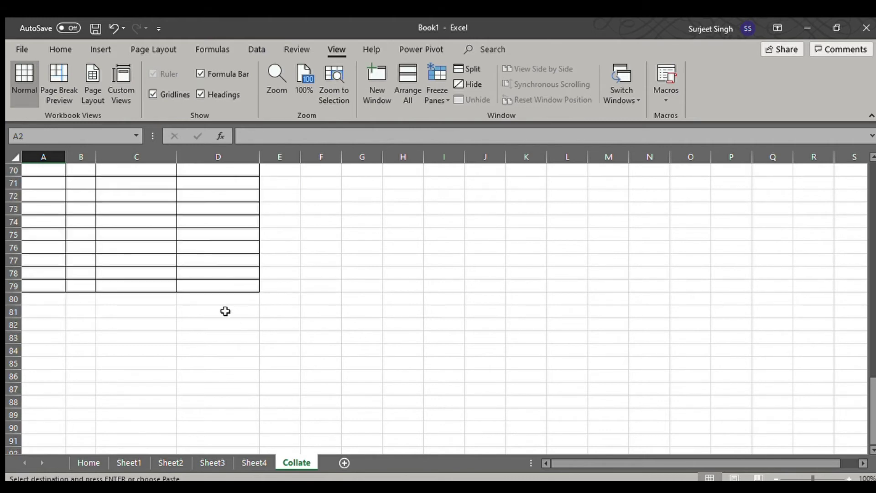
pyautogui.keyDown('shift'); pyautogui.click(225, 310); pyautogui.keyUp('shift')
pyautogui.hotkey('ctrl', 'v')
pyautogui.click(188, 270)
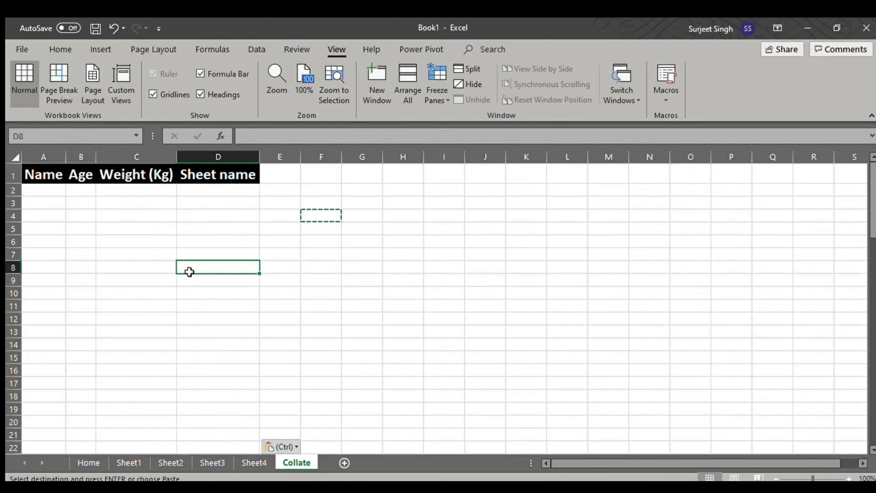
# Change the fill of header cells A1:E1 to light gold
pyautogui.moveTo(43, 176); pyautogui.dragTo(278, 176)
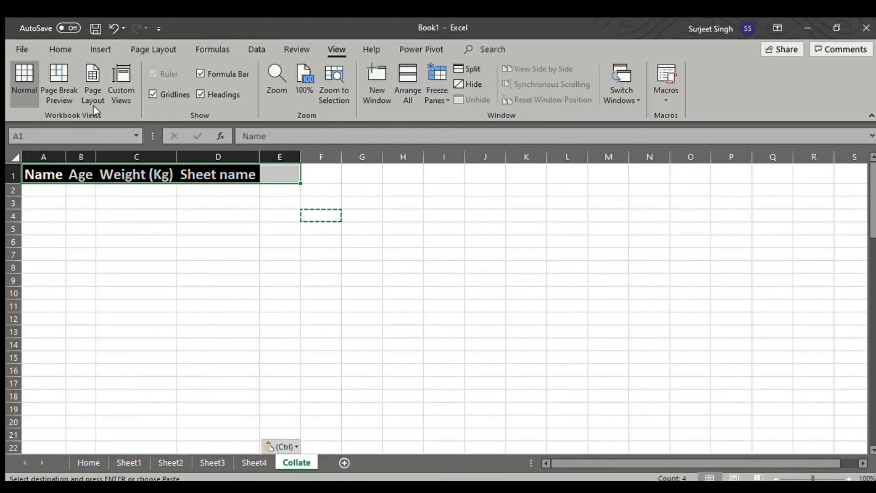
pyautogui.click(58, 44)
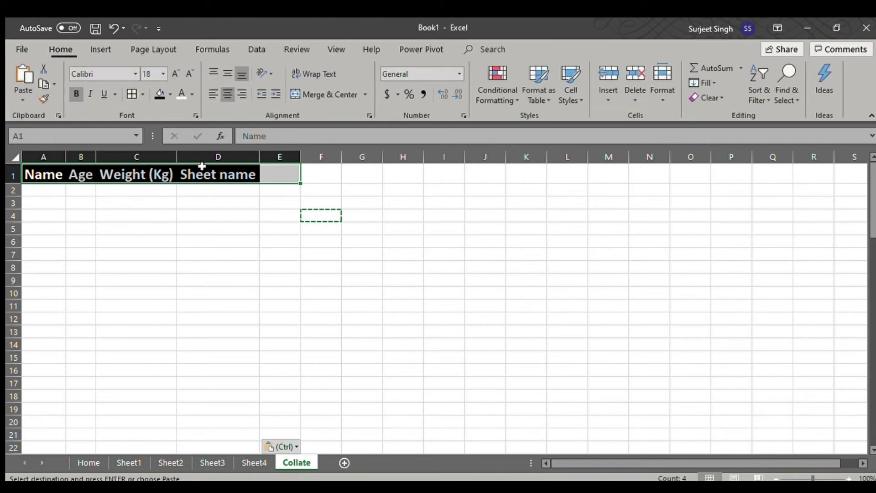
pyautogui.click(164, 92)
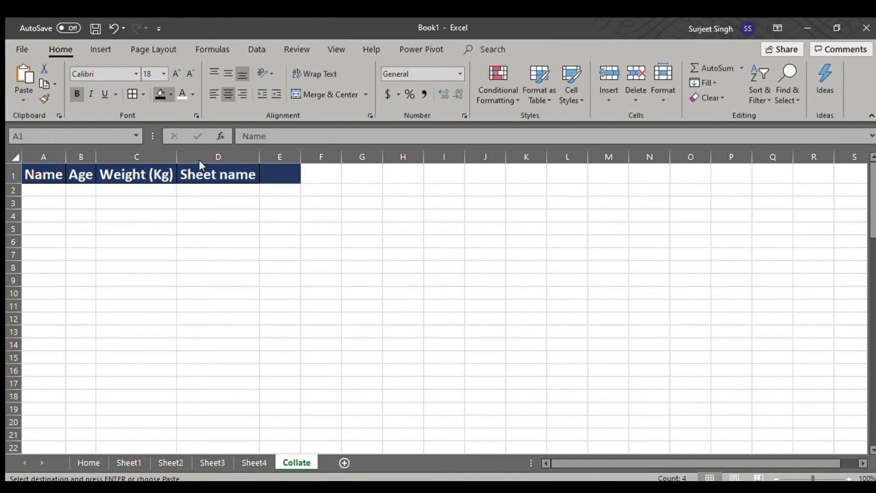
pyautogui.press('Escape')
pyautogui.click(163, 91)
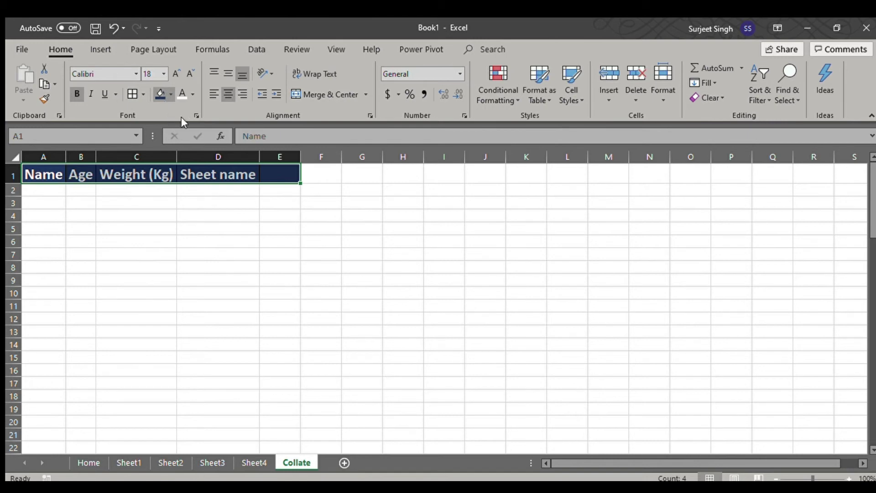
pyautogui.click(233, 141)
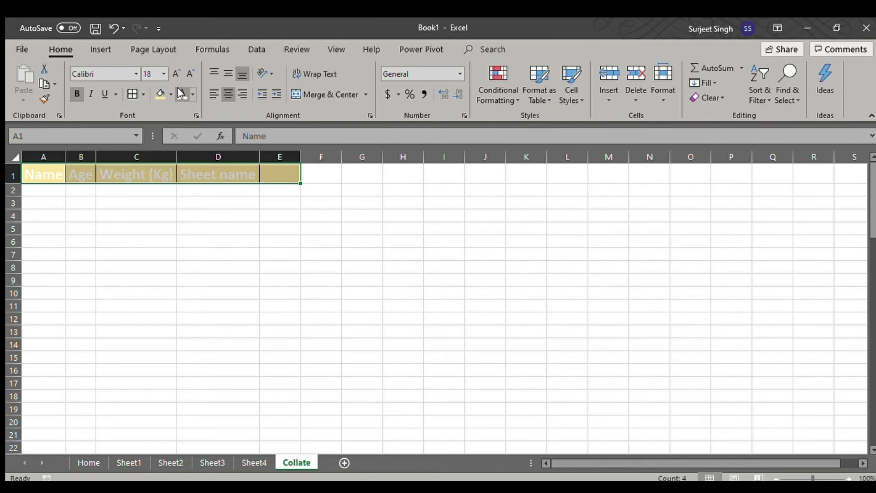
# Set the text in header cells A1:E1 to black at font size 11
pyautogui.click(192, 92)
pyautogui.click(193, 108)
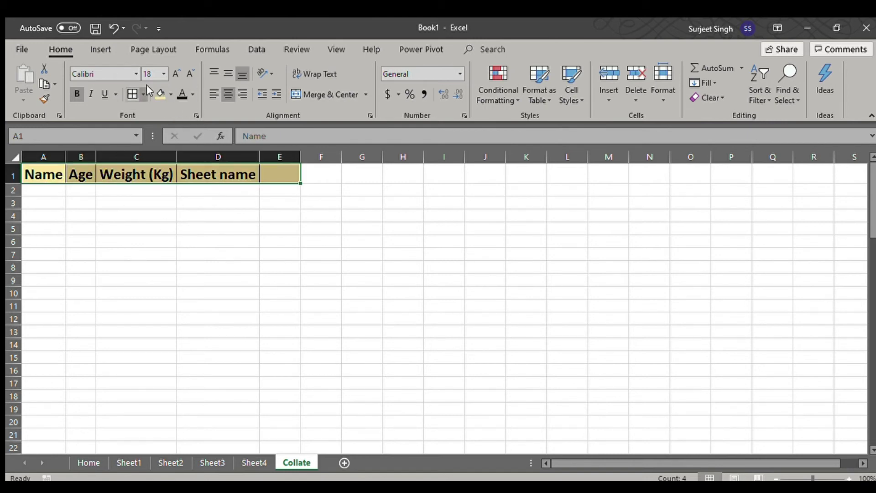
pyautogui.click(144, 119)
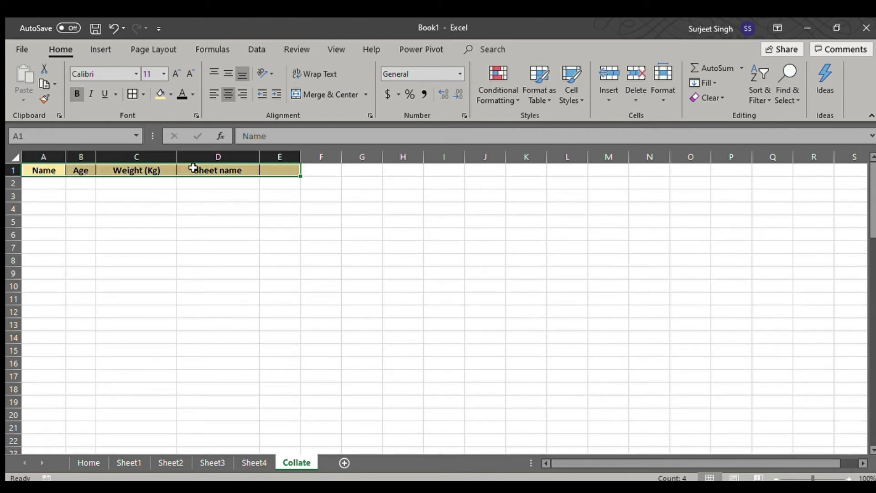
pyautogui.click(231, 249)
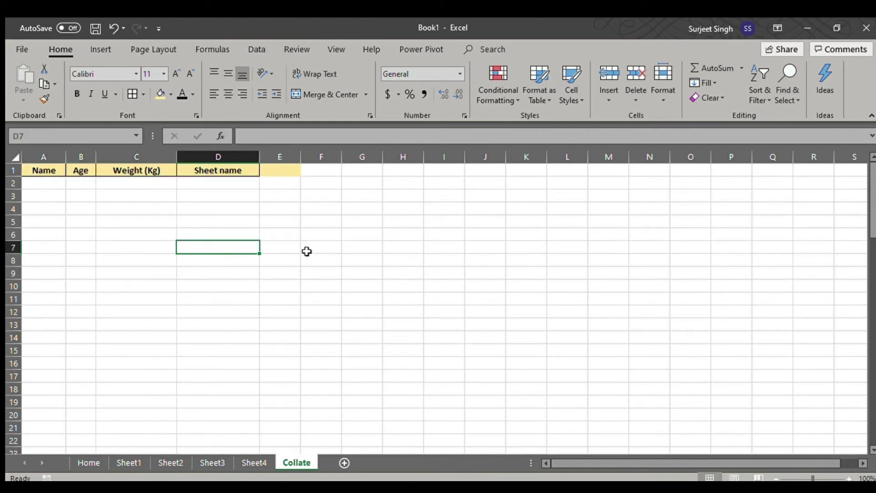
# Run the Collate macro from cell A2 to gather the data of Sheet1 to Sheet4
pyautogui.click(321, 245)
pyautogui.click(42, 183)
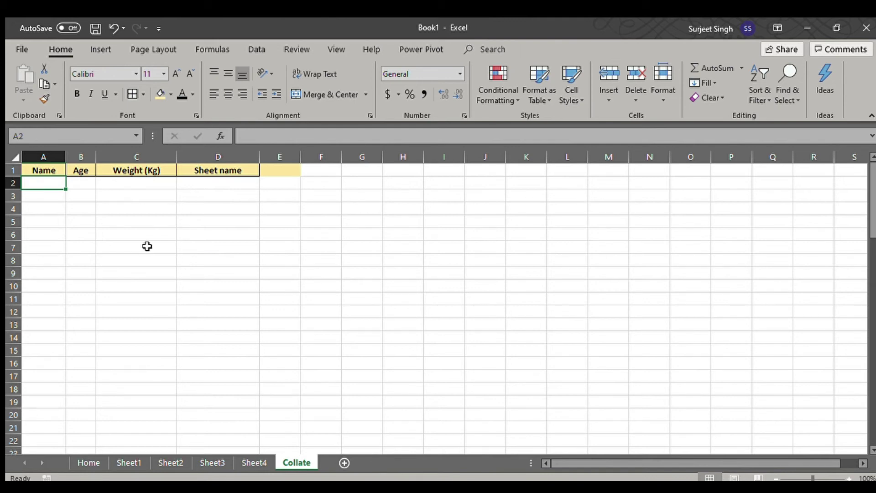
pyautogui.hotkey('ctrl', 'shift', 'c')
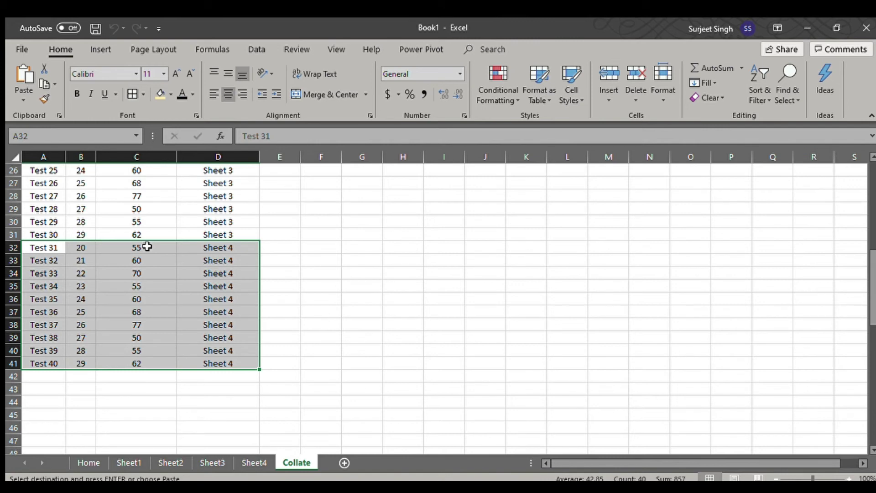
# Run the Beutify macro on the Collate sheet, check the formatting down the table, and return to cell A1
pyautogui.scroll(8, 322, 302)
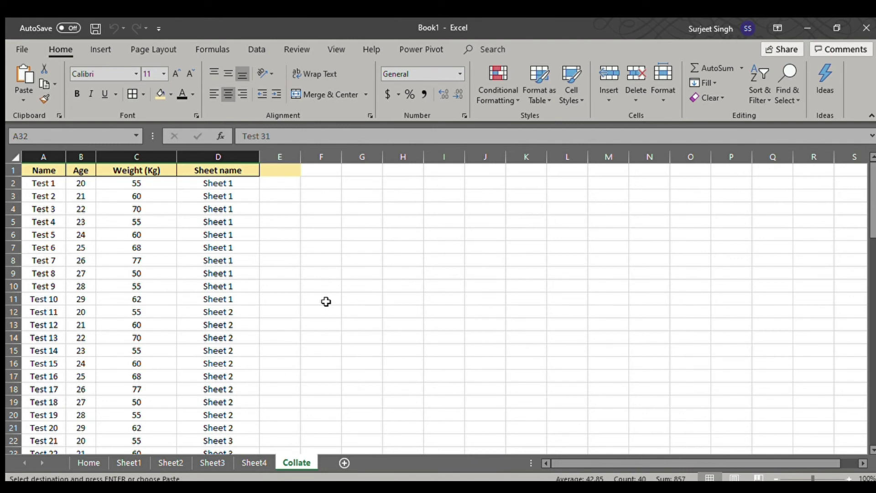
pyautogui.press('Return')
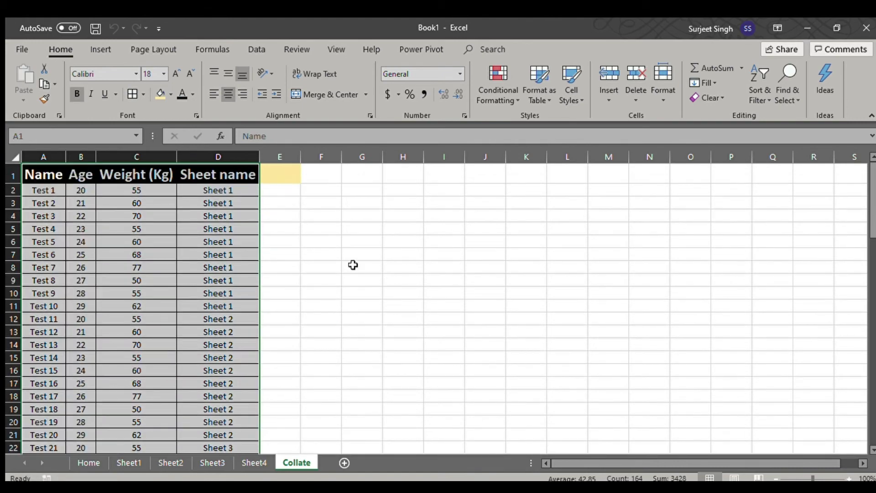
pyautogui.scroll(-5, 357, 258)
pyautogui.scroll(-5, 357, 257)
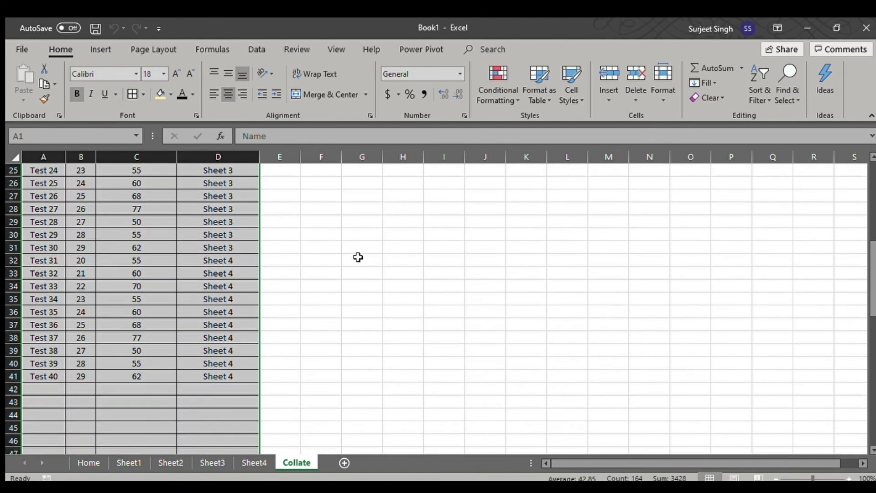
pyautogui.scroll(8, 358, 257)
pyautogui.hotkey('ctrl', 'Home')
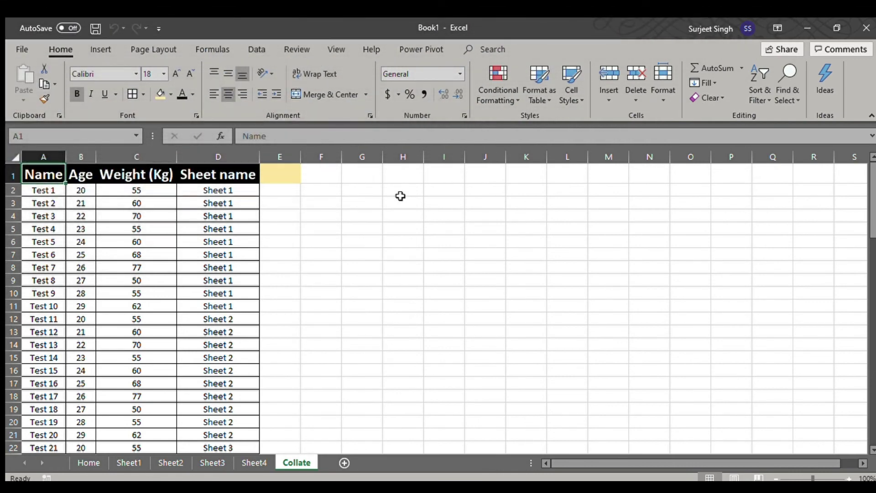
# Enable the Developer tab in the ribbon customization options and display its commands
pyautogui.click(336, 49)
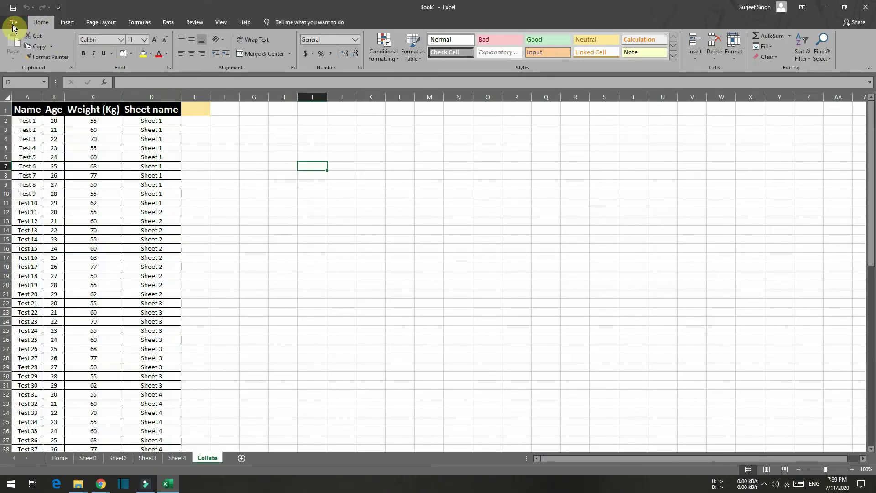
pyautogui.click(13, 24)
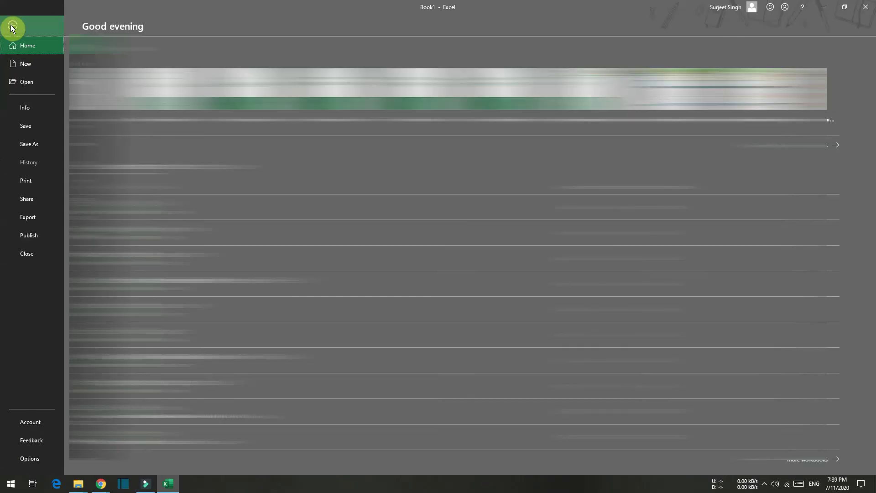
pyautogui.click(26, 458)
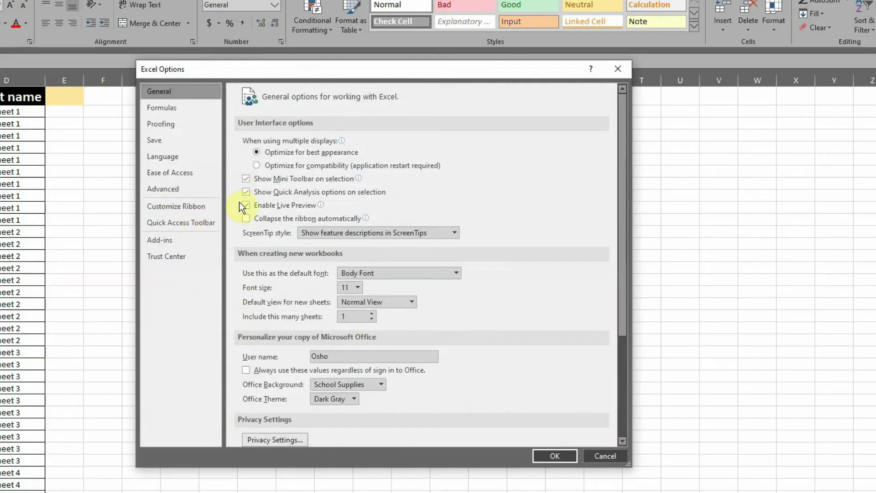
pyautogui.click(189, 208)
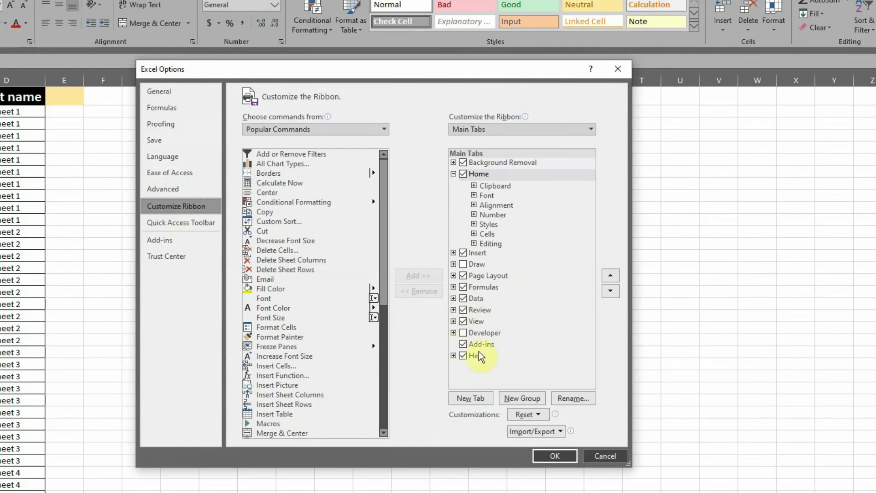
pyautogui.click(463, 333)
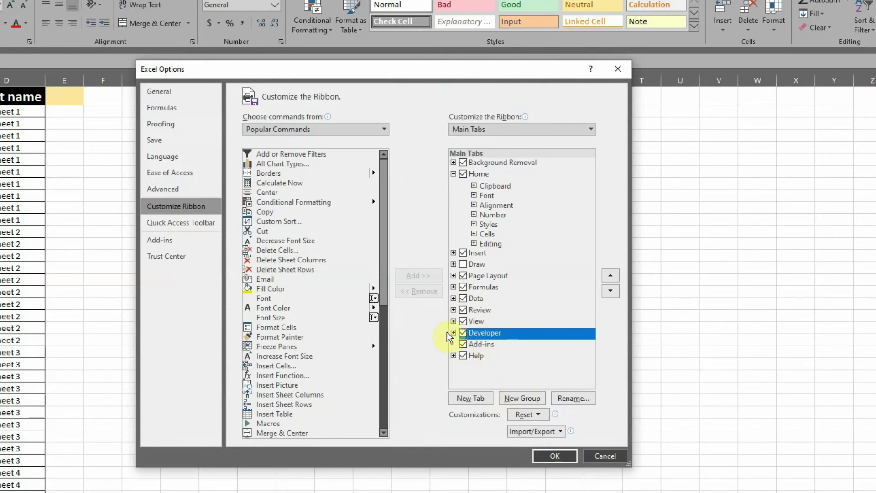
pyautogui.click(550, 455)
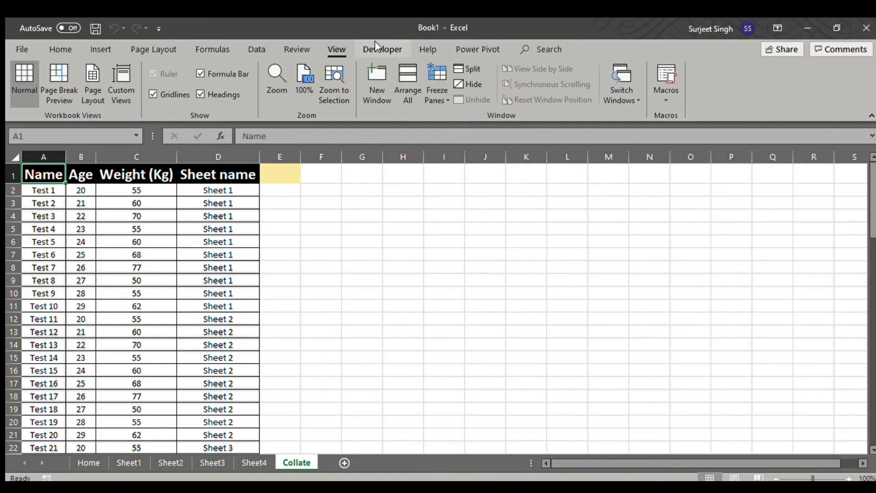
pyautogui.click(376, 48)
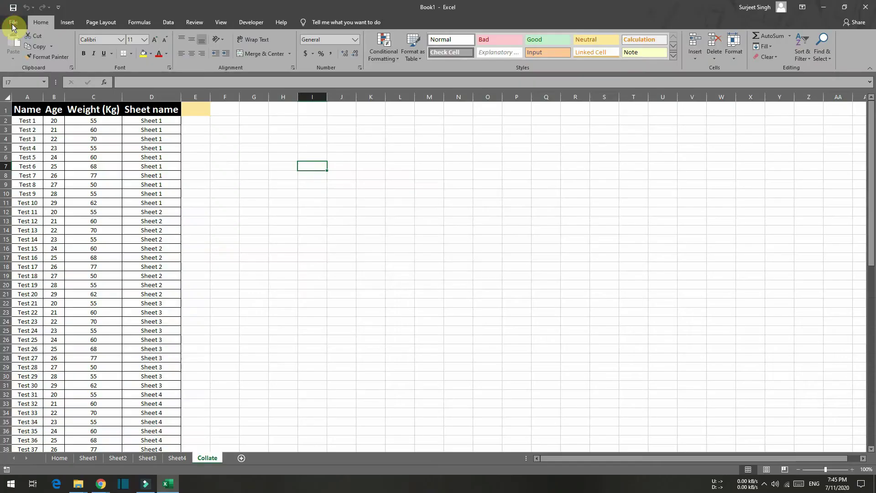
# Save the workbook as Book1 in the Captures folder with the Excel Macro-Enabled Workbook file type
pyautogui.click(10, 26)
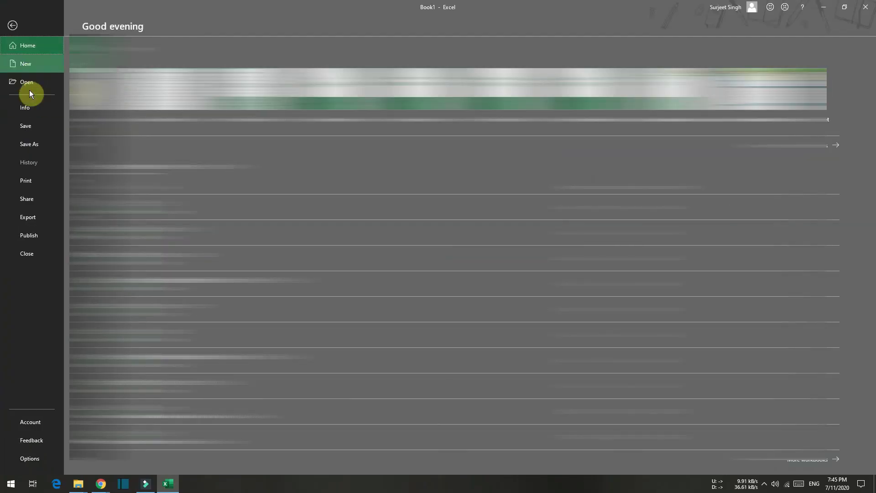
pyautogui.click(33, 143)
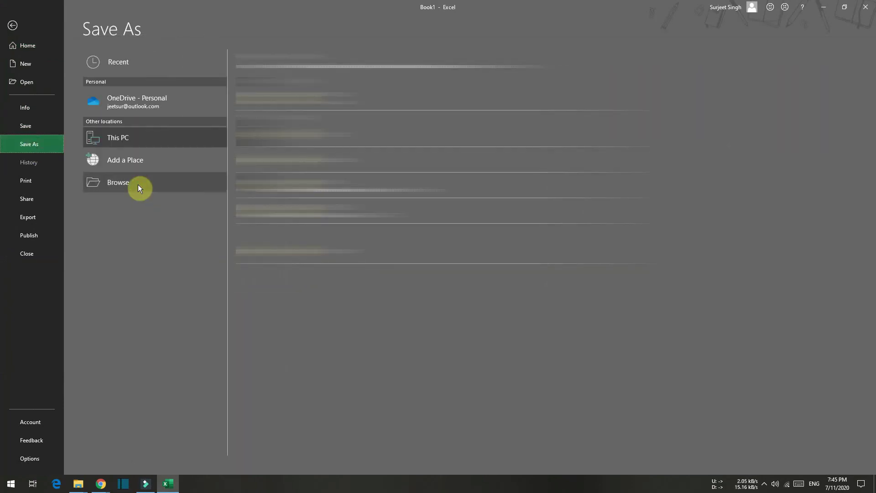
pyautogui.click(137, 184)
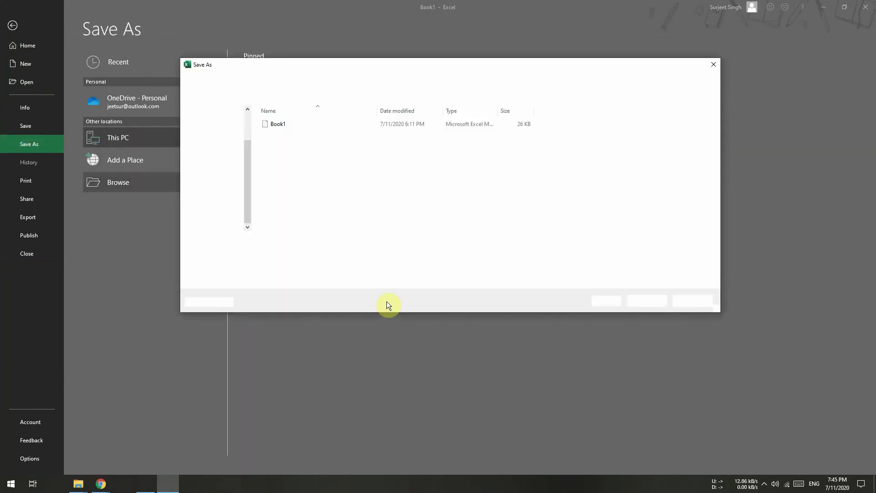
pyautogui.click(313, 252)
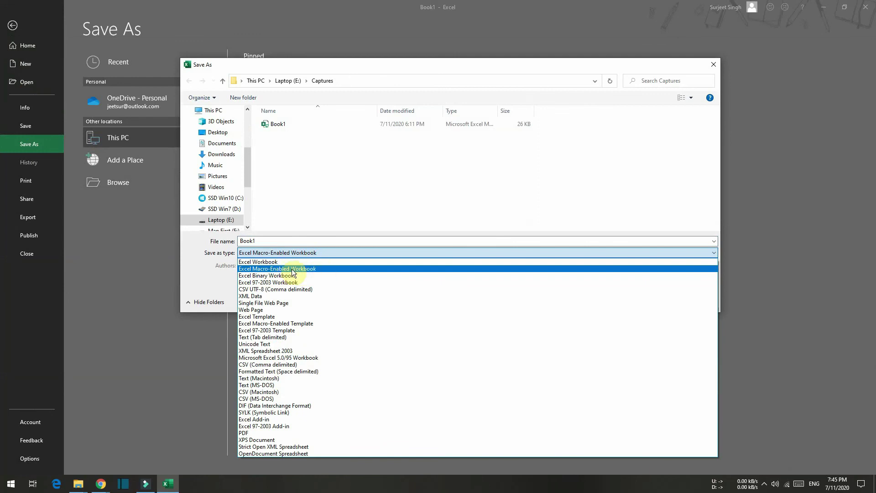
pyautogui.click(319, 268)
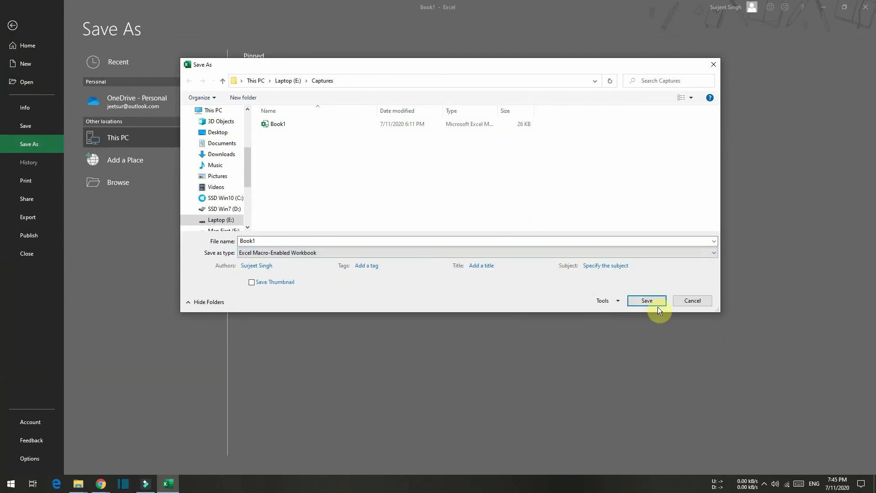
pyautogui.click(647, 300)
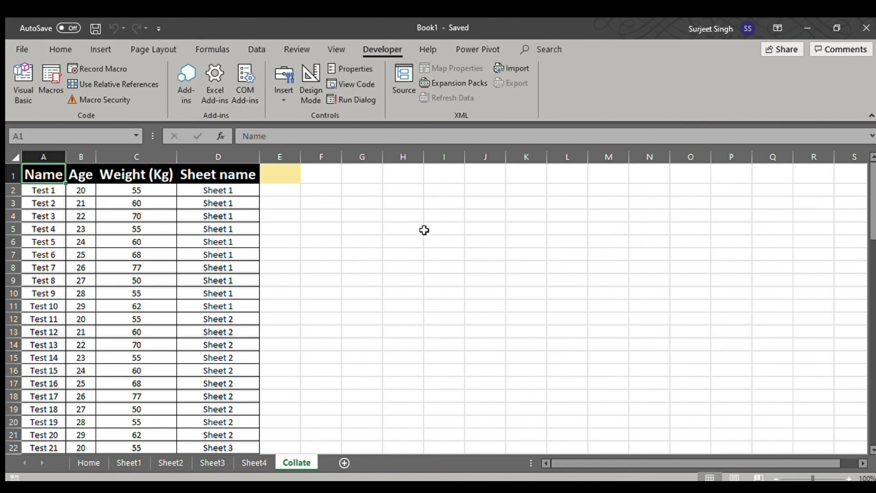